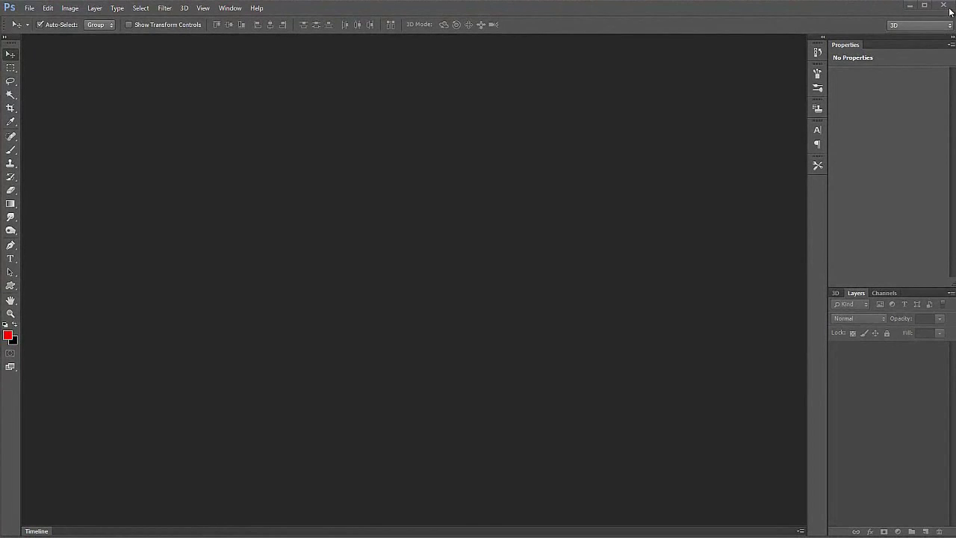
Step: Create a new blank white 1920 × 1080 px document, then pick the Horizontal Type tool
{"action": "left_click", "coordinate": [29, 8]}
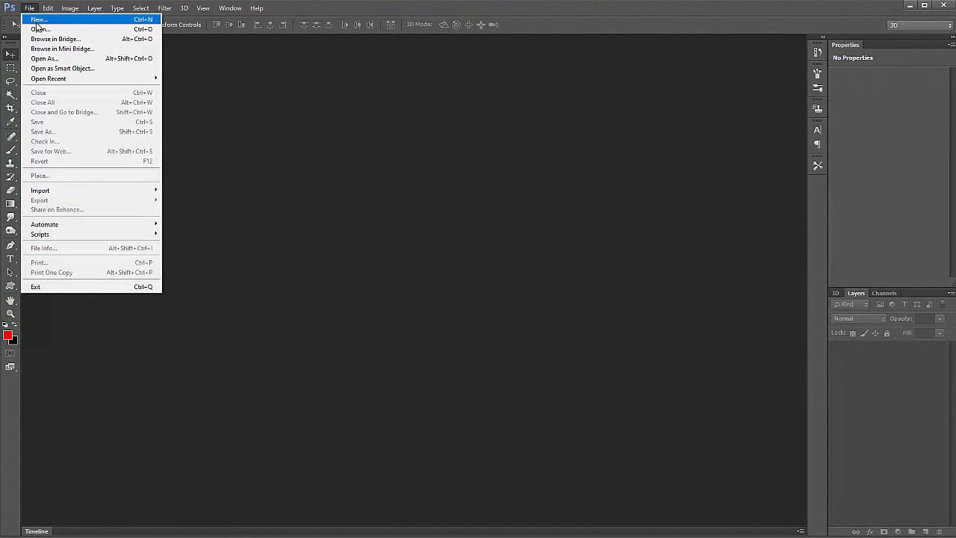
{"action": "left_click", "coordinate": [38, 18]}
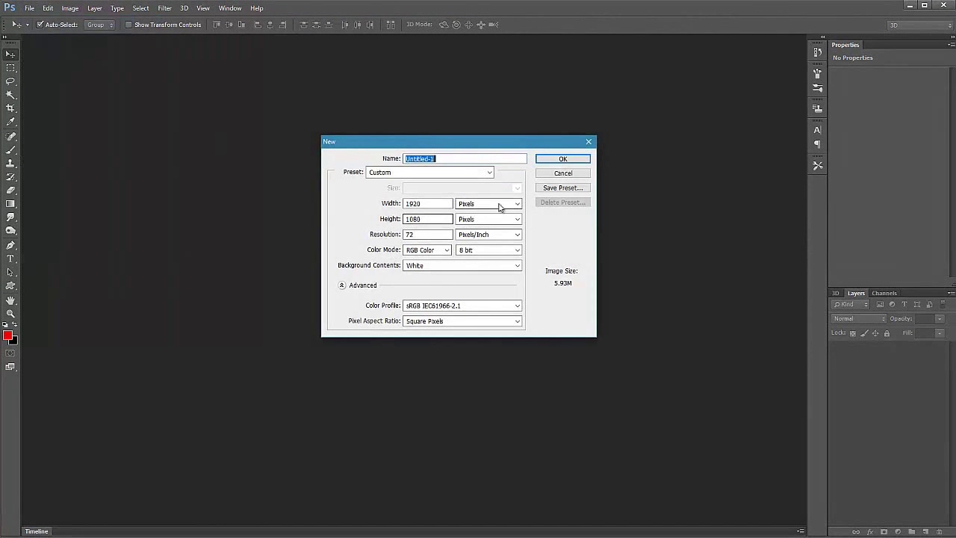
{"action": "left_click", "coordinate": [545, 160]}
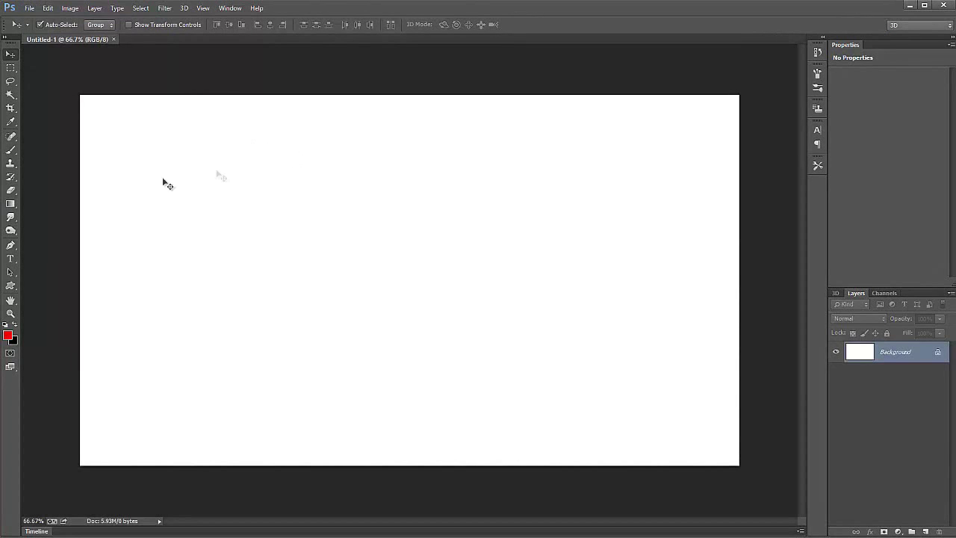
{"action": "left_click", "coordinate": [9, 260]}
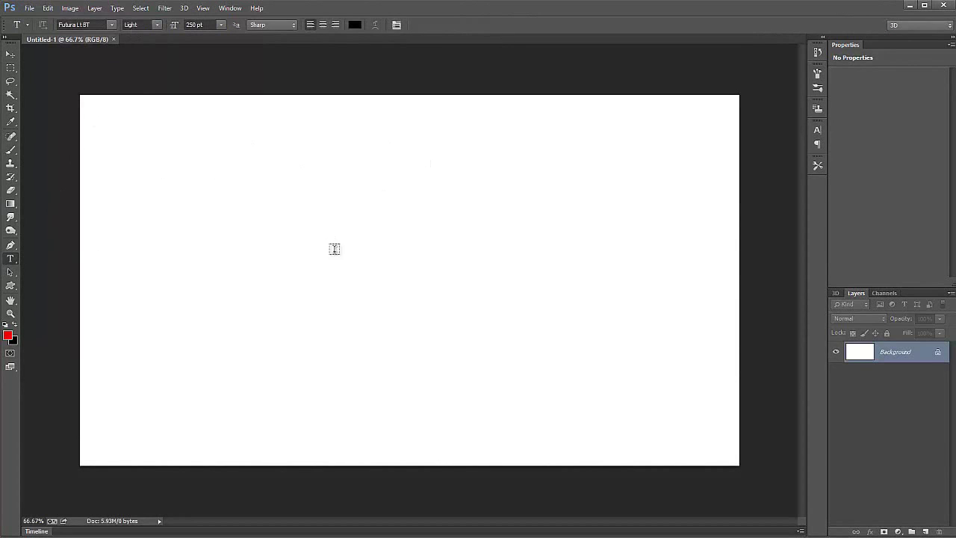
Step: Type the word SKETCH on the canvas at 350 pt font size
{"action": "left_click", "coordinate": [208, 25]}
{"action": "type", "text": "0"}
{"action": "key", "text": "Return"}
{"action": "left_click", "coordinate": [322, 24]}
{"action": "left_click", "coordinate": [387, 260]}
{"action": "type", "text": "S"}
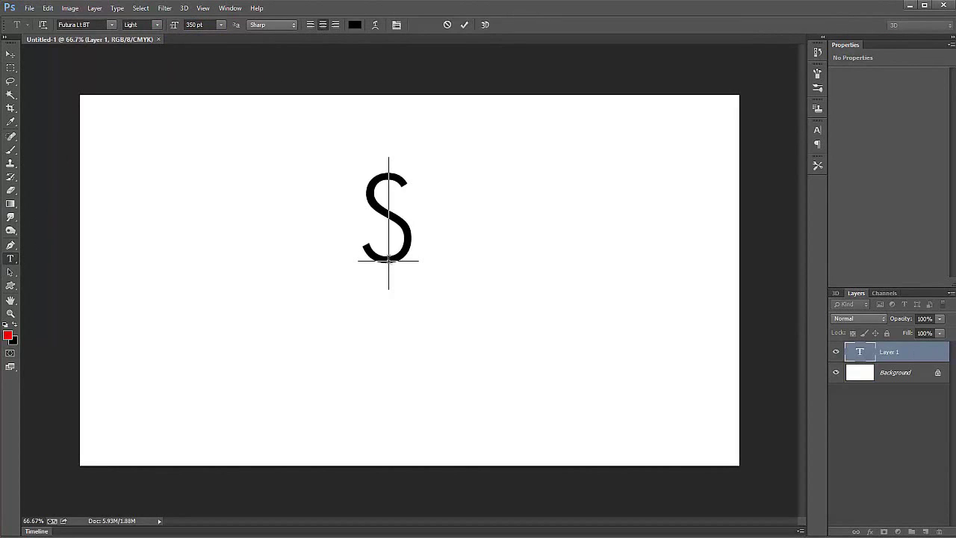
{"action": "type", "text": "KETCH"}
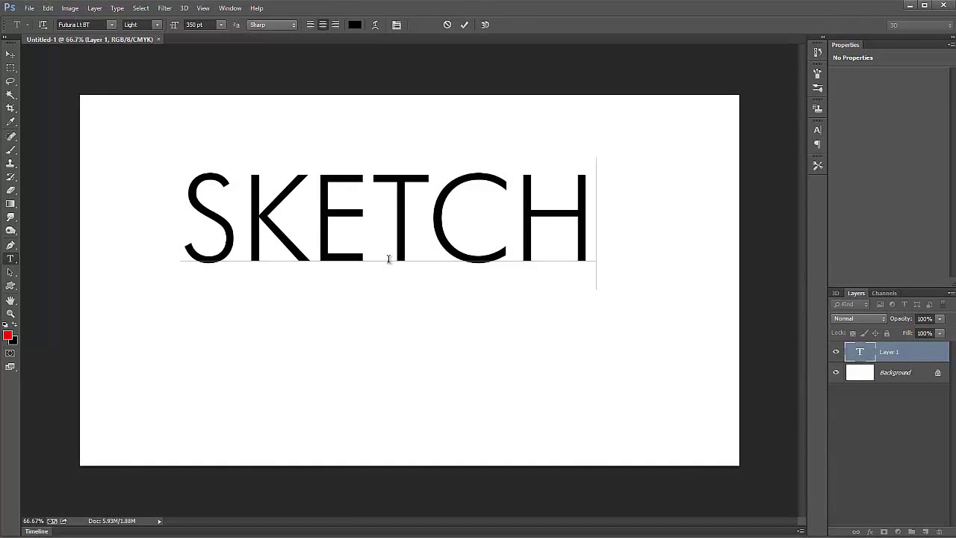
{"action": "key", "text": "ctrl+Return"}
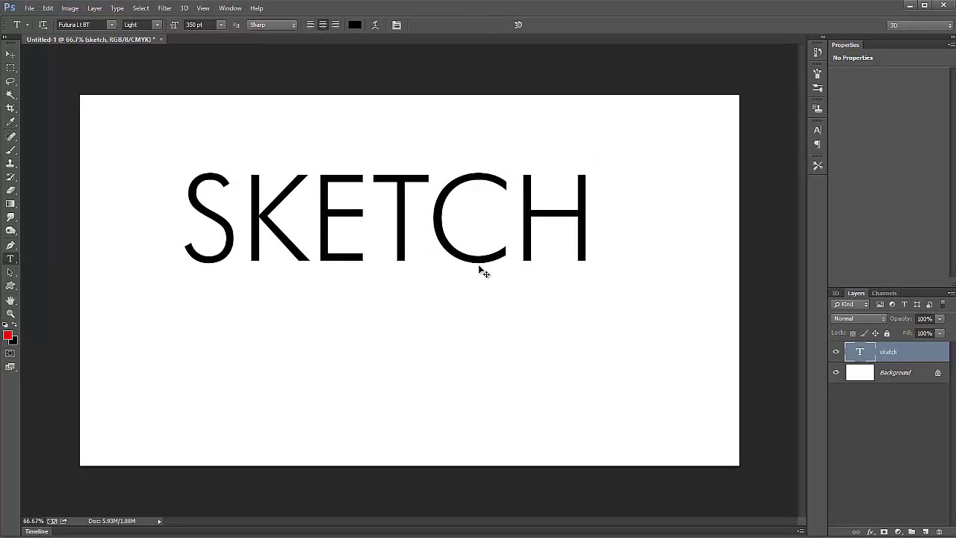
Step: Move the SKETCH text down toward the canvas centre
{"action": "left_click", "coordinate": [469, 270], "text": "ctrl"}
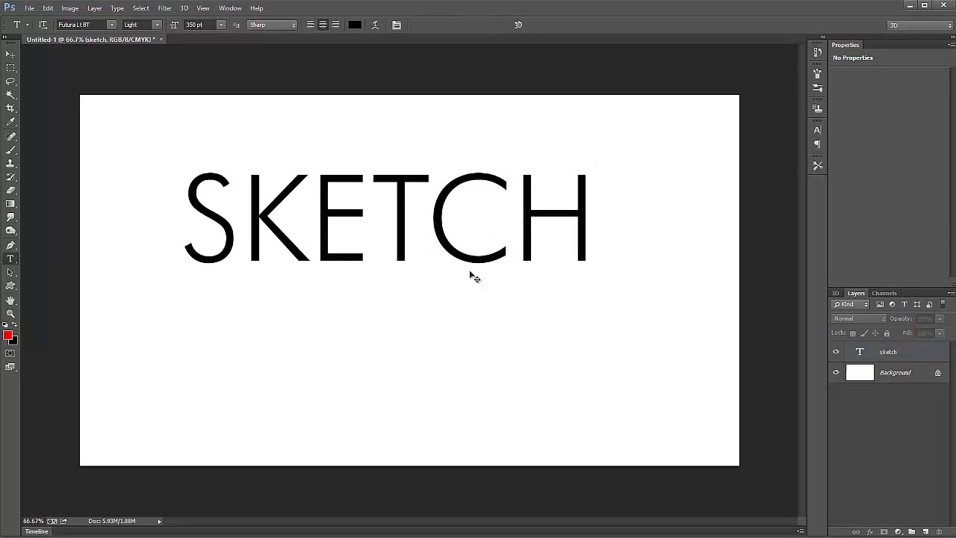
{"action": "key", "text": "v"}
{"action": "left_click", "coordinate": [468, 264]}
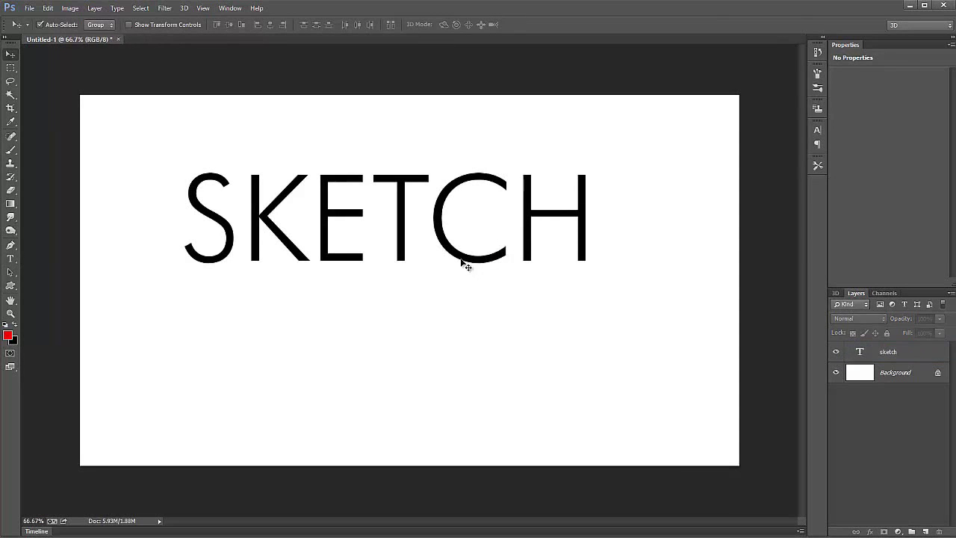
{"action": "left_click_drag", "start_coordinate": [458, 265], "coordinate": [458, 303]}
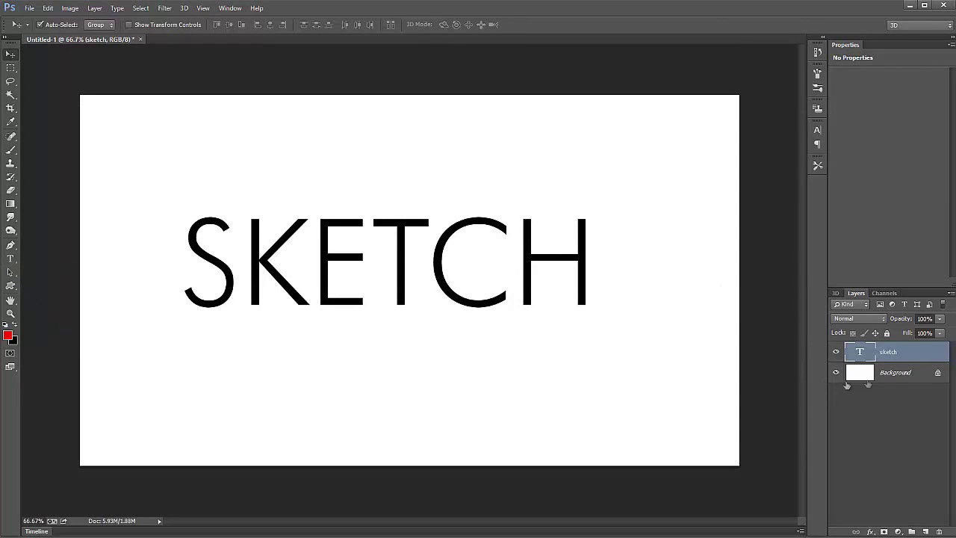
Step: Make a New 3D Extrusion from the sketch layer and select its Front Inflation Material
{"action": "right_click", "coordinate": [903, 357]}
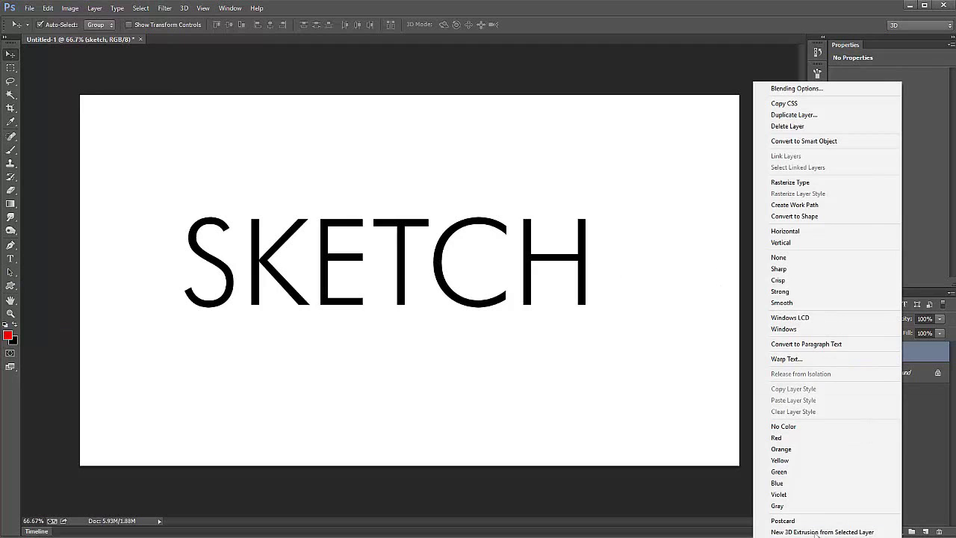
{"action": "left_click", "coordinate": [806, 531]}
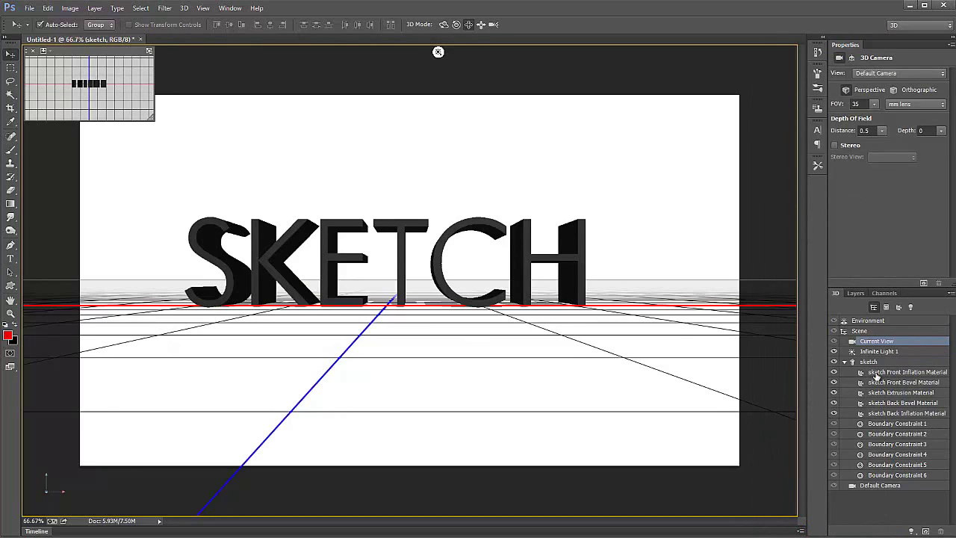
{"action": "left_click", "coordinate": [878, 372]}
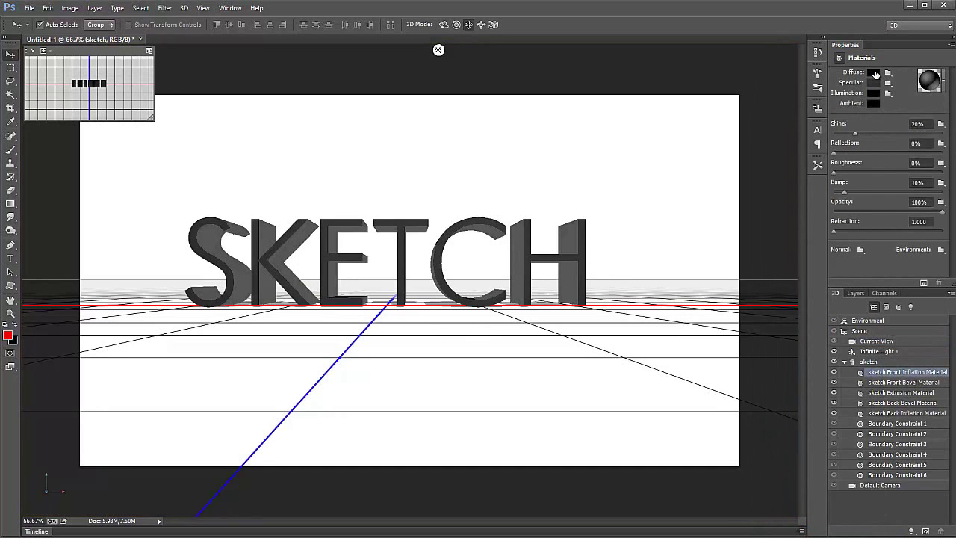
Step: Set the front material's diffuse colour to bright red (RGB 248, 23, 23)
{"action": "left_click", "coordinate": [872, 72]}
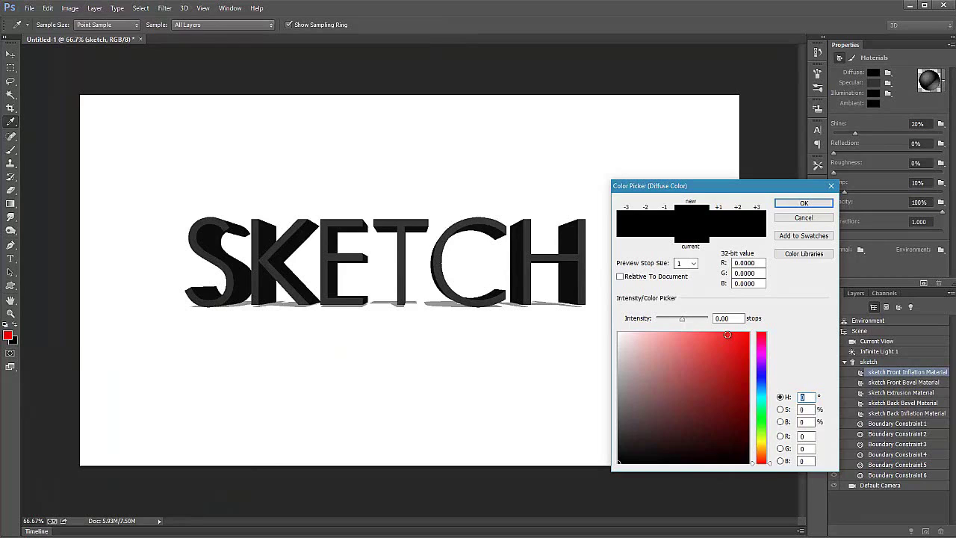
{"action": "left_click_drag", "start_coordinate": [730, 334], "coordinate": [737, 335]}
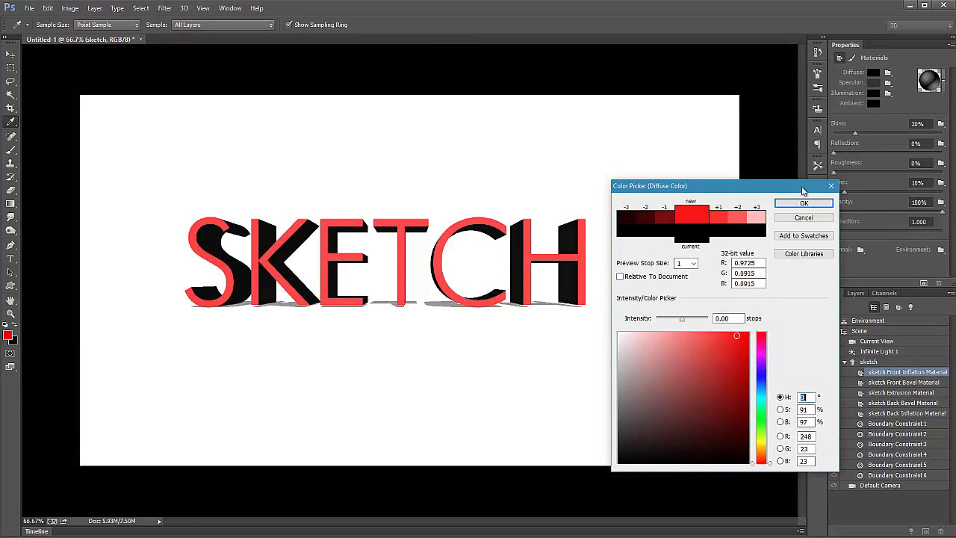
{"action": "left_click", "coordinate": [797, 206]}
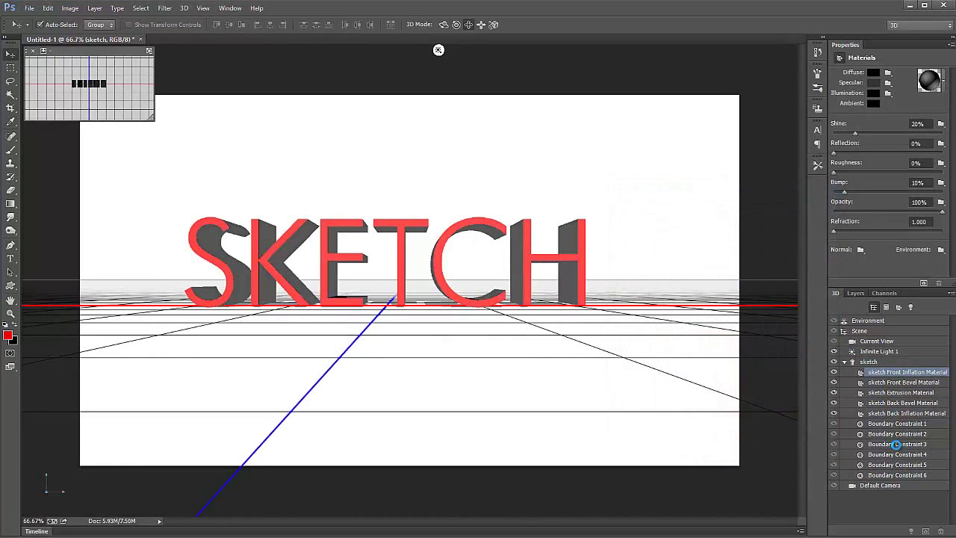
{"action": "left_click", "coordinate": [881, 383]}
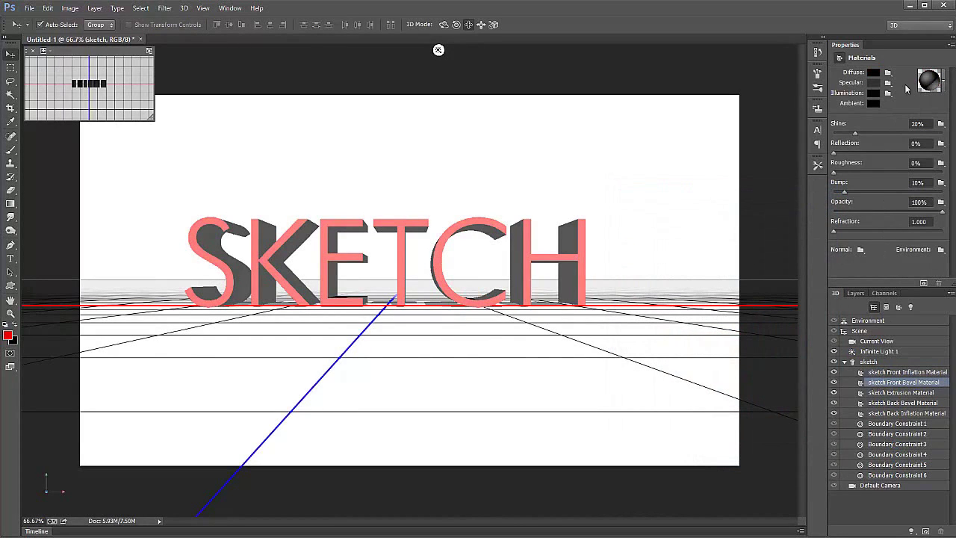
Step: Set the front bevel material's specular colour to light pink-red (RGB 245, 134, 134)
{"action": "left_click", "coordinate": [873, 83]}
{"action": "left_click", "coordinate": [691, 360]}
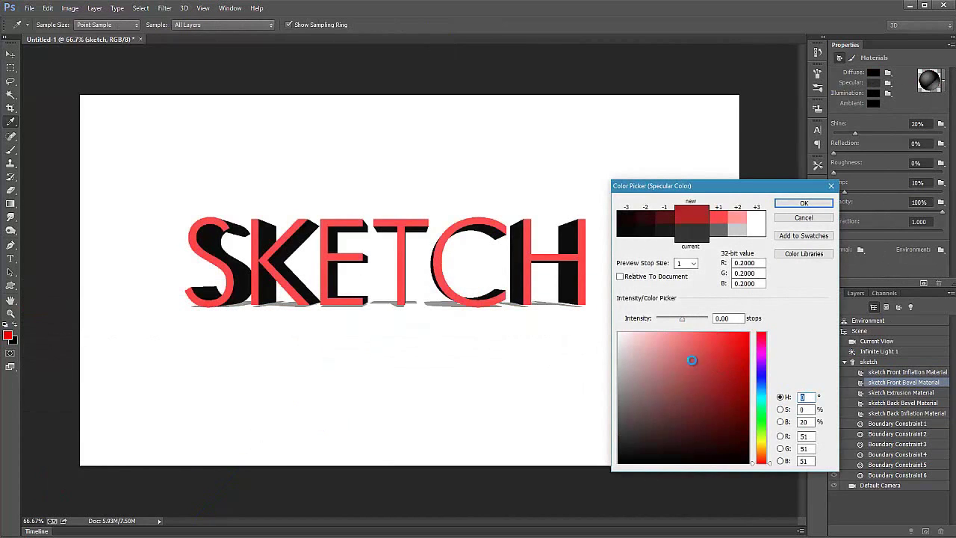
{"action": "left_click", "coordinate": [676, 401]}
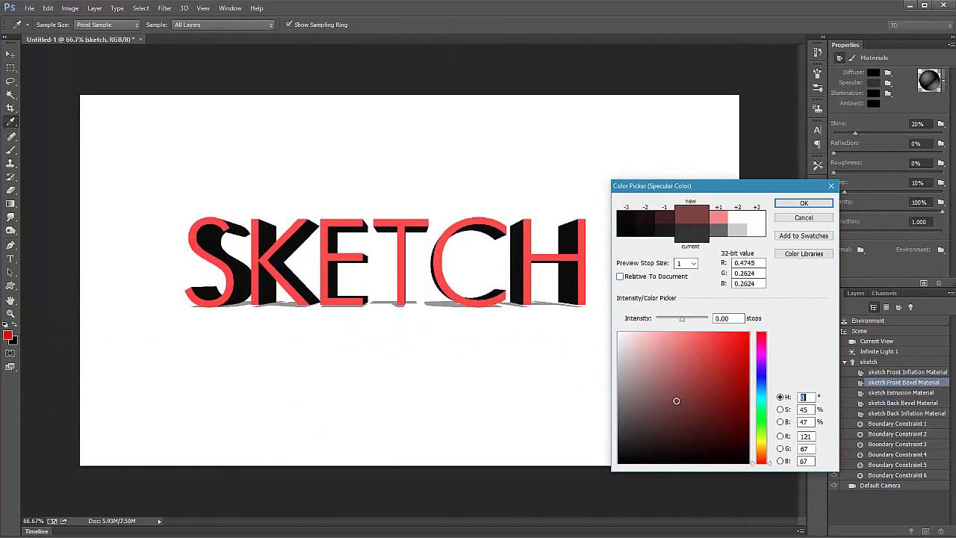
{"action": "left_click", "coordinate": [697, 425]}
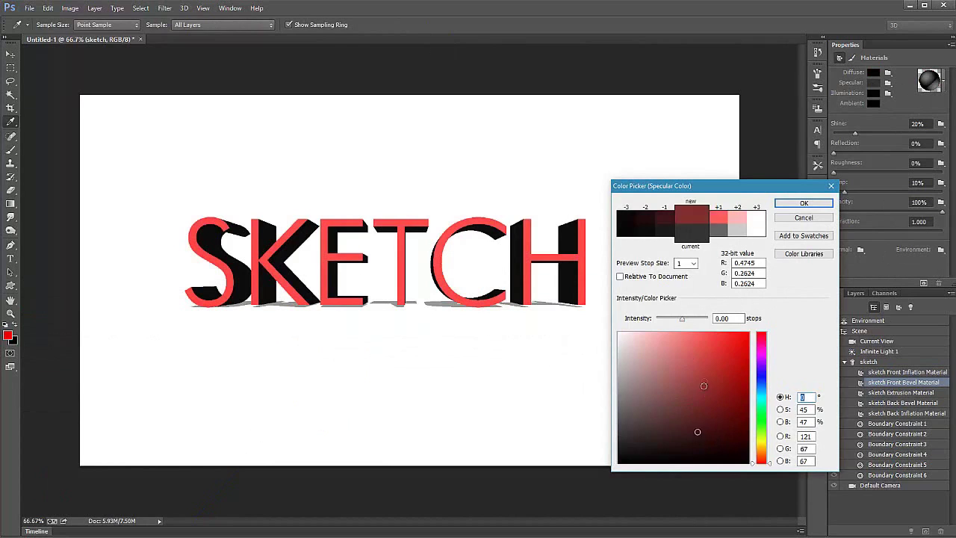
{"action": "left_click", "coordinate": [708, 357]}
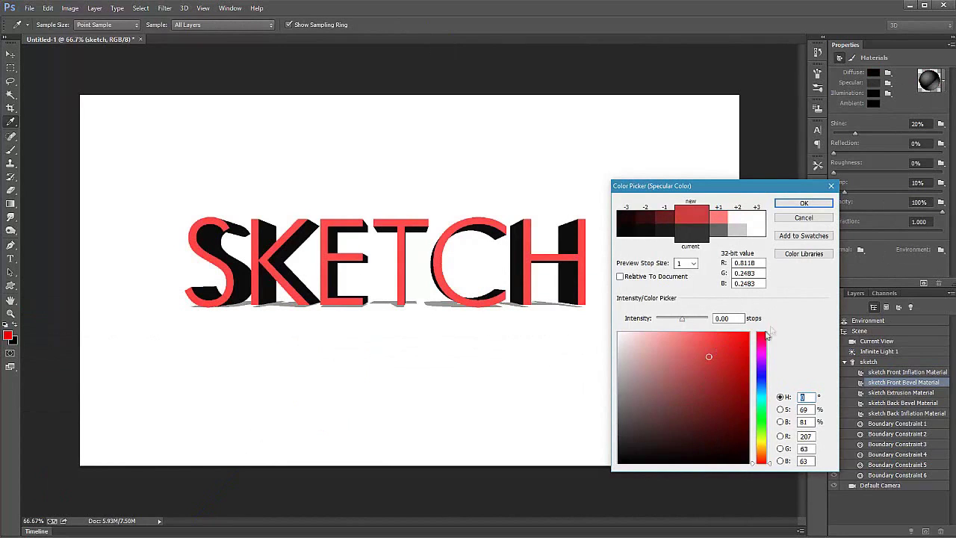
{"action": "left_click", "coordinate": [673, 336]}
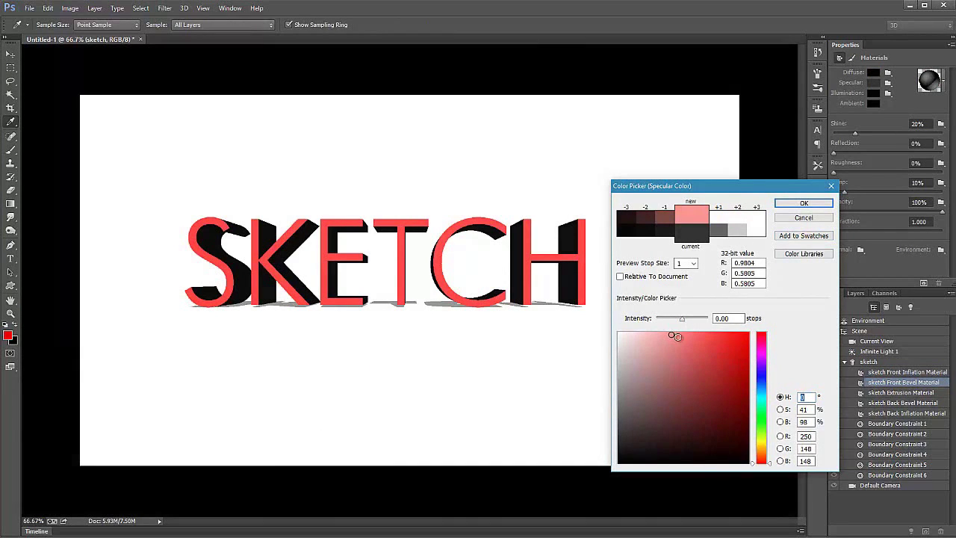
{"action": "left_click", "coordinate": [677, 336]}
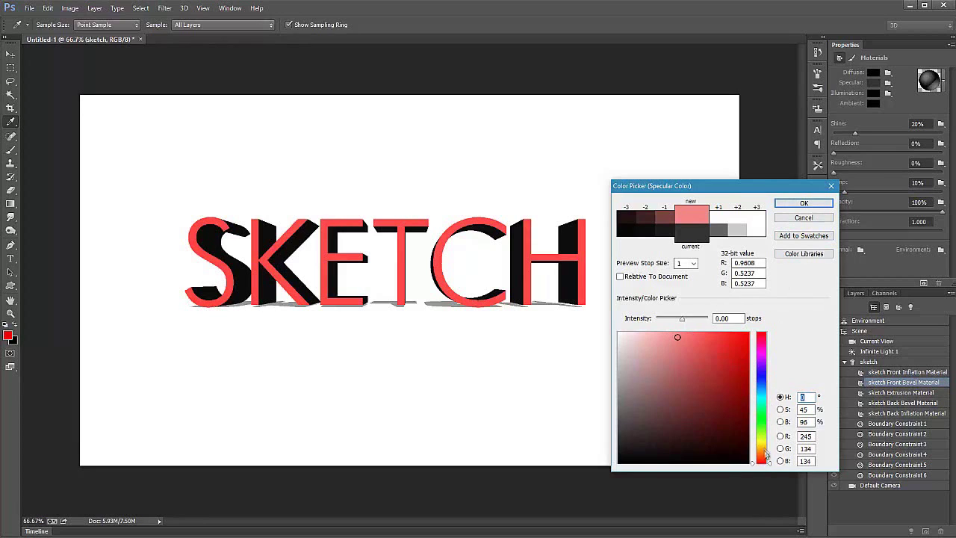
{"action": "mouse_move", "coordinate": [774, 469]}
{"action": "left_mouse_down"}
{"action": "mouse_move", "coordinate": [773, 453]}
{"action": "mouse_move", "coordinate": [776, 470]}
{"action": "left_mouse_up"}
{"action": "left_click", "coordinate": [803, 202]}
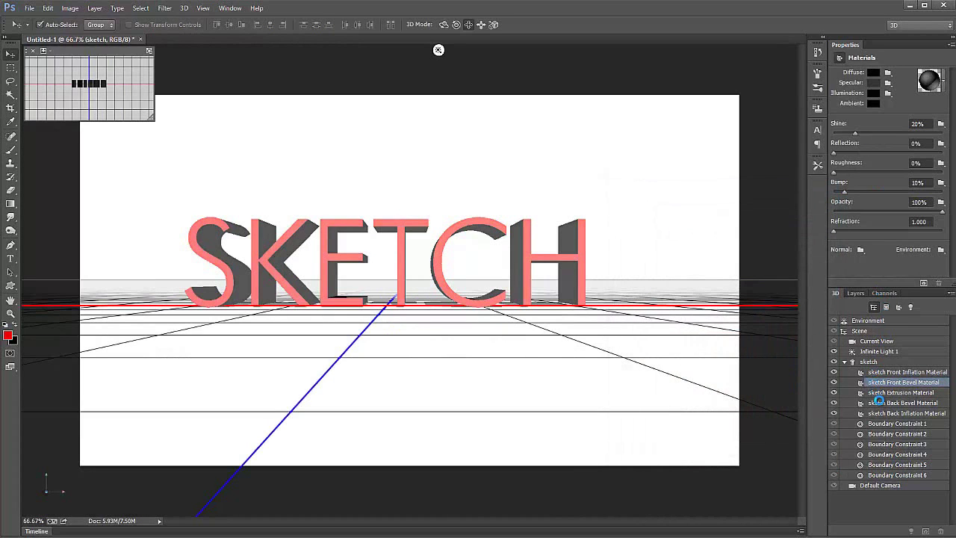
Step: Set the extrusion material's illumination colour to dark maroon (about RGB 48, 1, 1)
{"action": "left_click", "coordinate": [881, 395]}
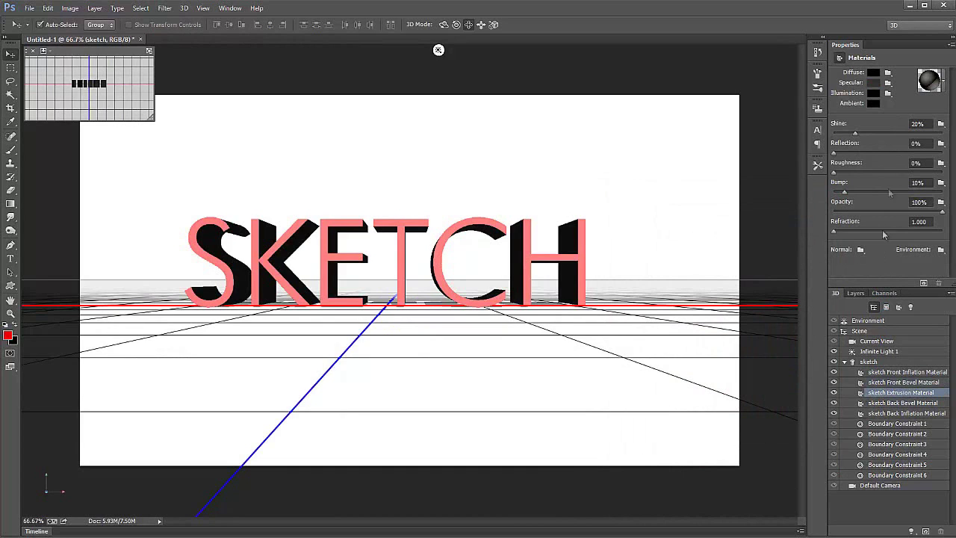
{"action": "left_click", "coordinate": [872, 93]}
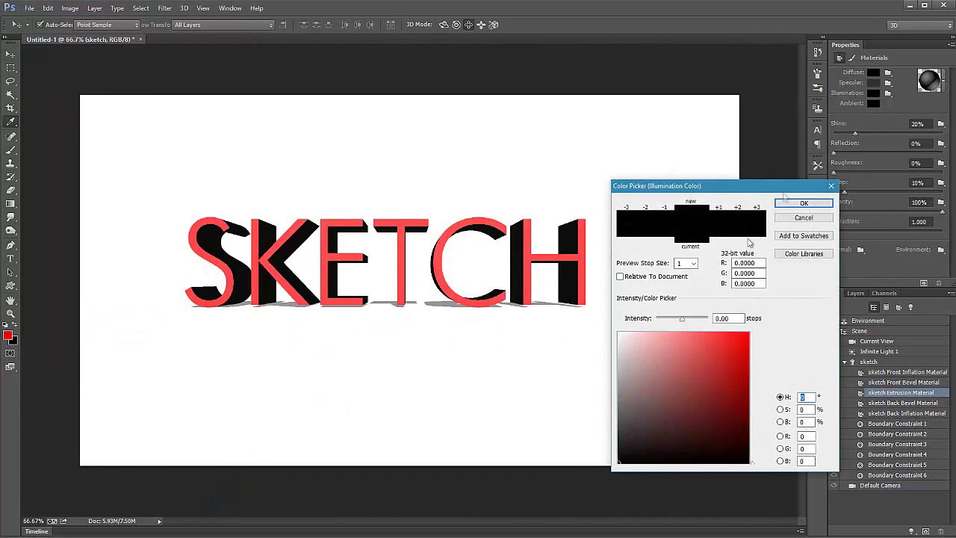
{"action": "left_click", "coordinate": [705, 352]}
{"action": "left_click_drag", "start_coordinate": [706, 352], "coordinate": [737, 435]}
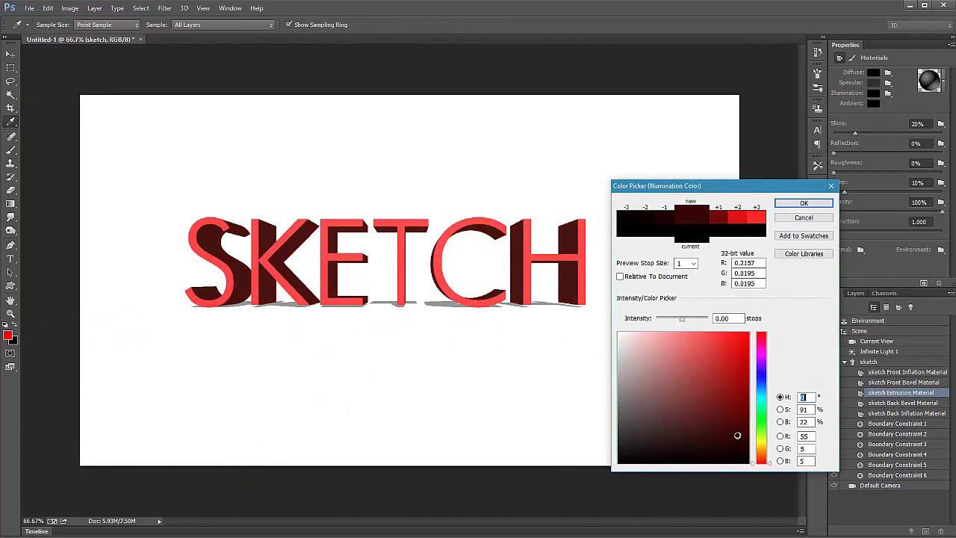
{"action": "left_click_drag", "start_coordinate": [738, 435], "coordinate": [746, 438]}
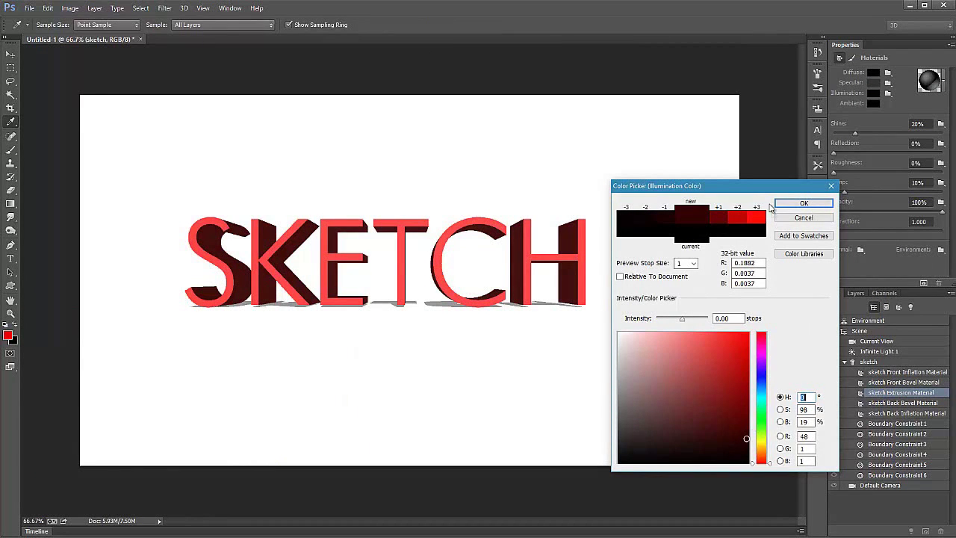
{"action": "left_click", "coordinate": [786, 208]}
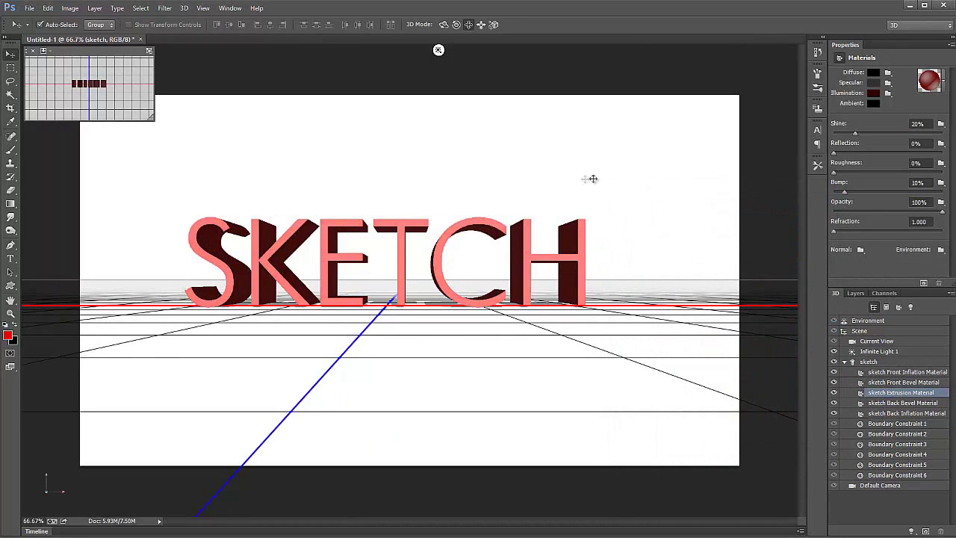
Step: Convert the white Background layer into a 3D postcard
{"action": "left_click", "coordinate": [857, 293]}
{"action": "left_click", "coordinate": [895, 405]}
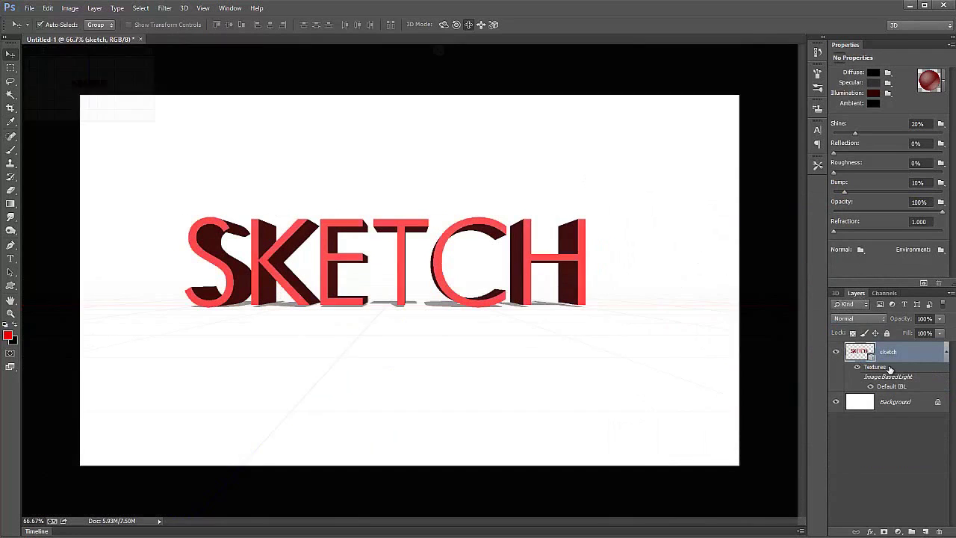
{"action": "left_click", "coordinate": [883, 357]}
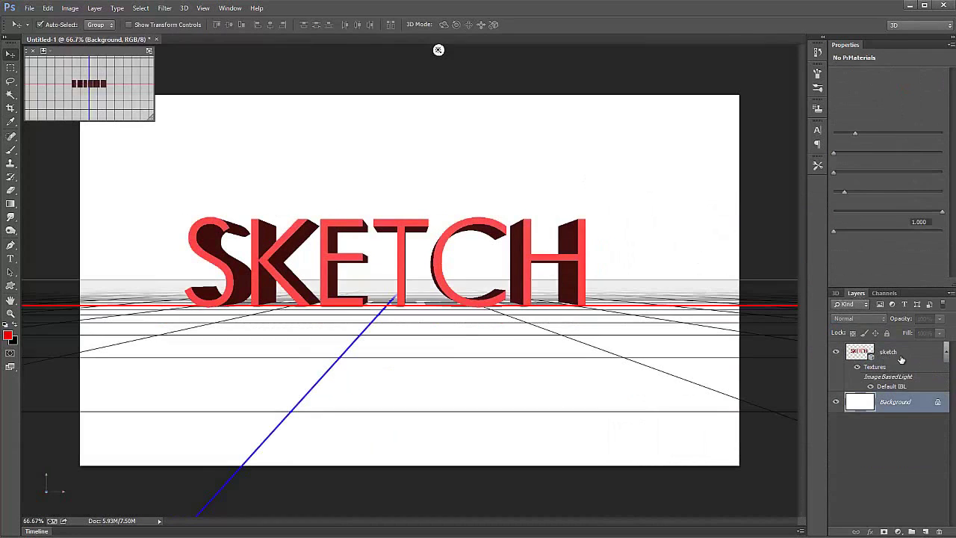
{"action": "left_click", "coordinate": [896, 402]}
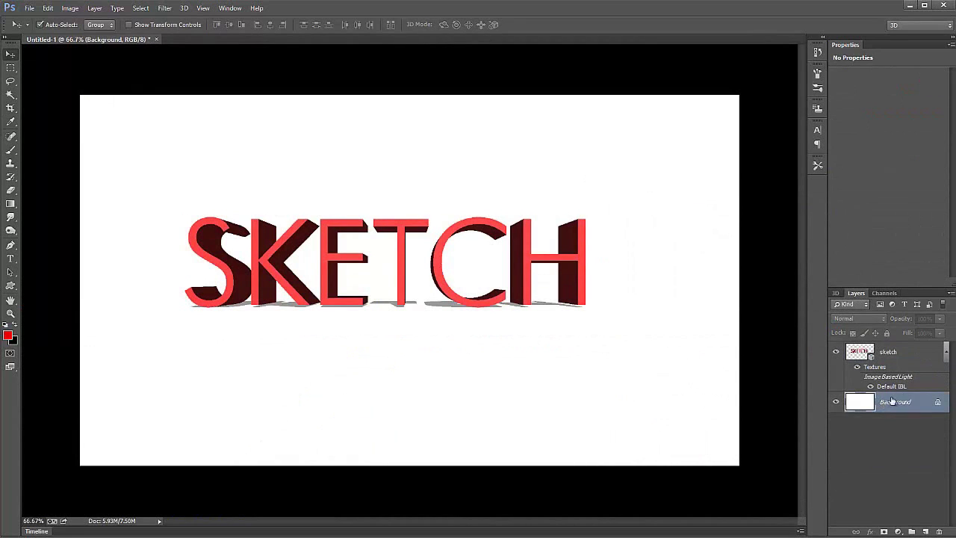
{"action": "right_click", "coordinate": [896, 402]}
{"action": "left_click", "coordinate": [859, 511]}
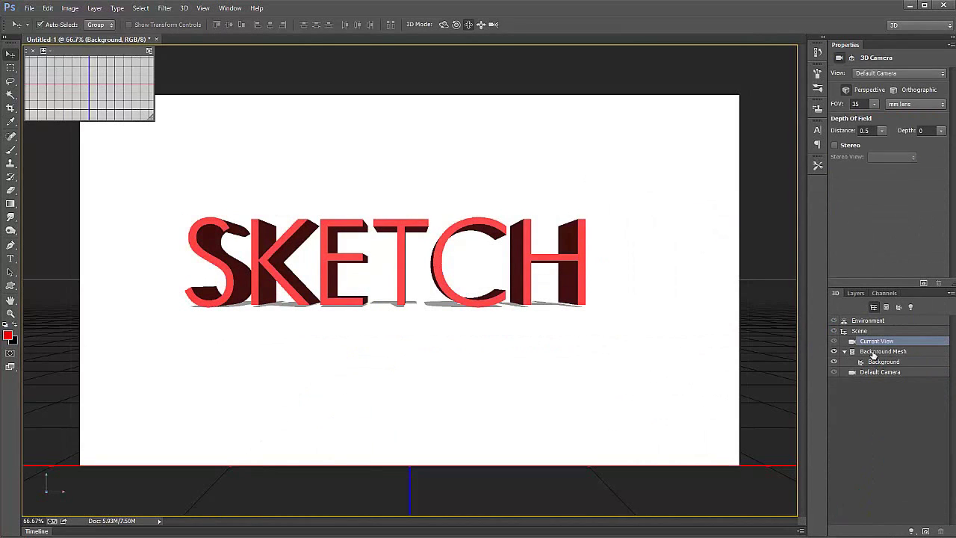
Step: Select the sketch and Background layers and merge them with Ctrl+E
{"action": "left_click", "coordinate": [856, 294]}
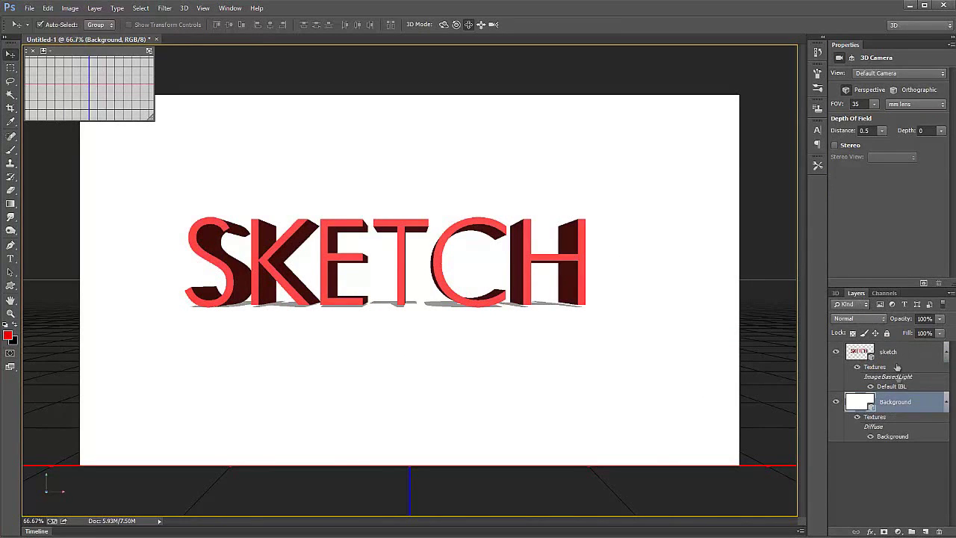
{"action": "left_click", "coordinate": [911, 355]}
{"action": "left_click", "coordinate": [907, 403], "text": "shift"}
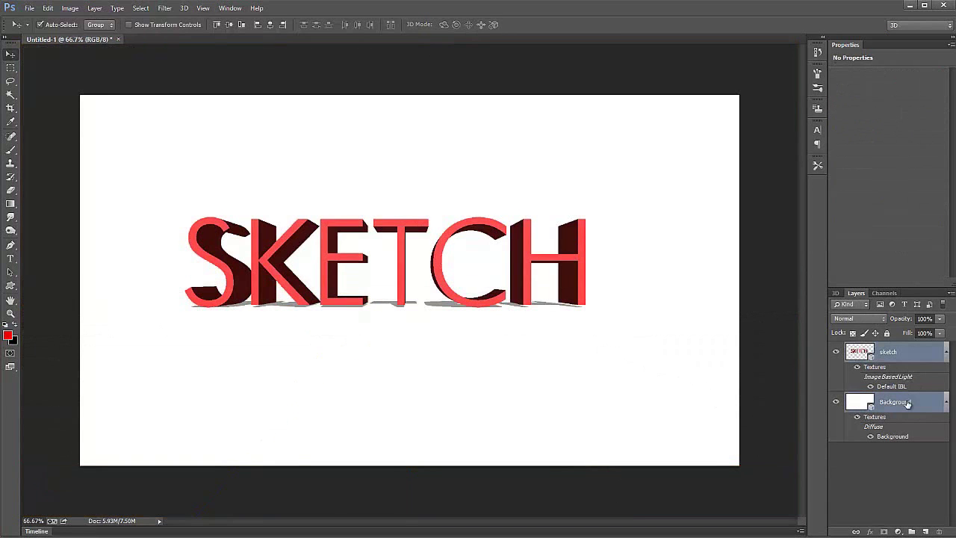
{"action": "key", "text": "ctrl+e"}
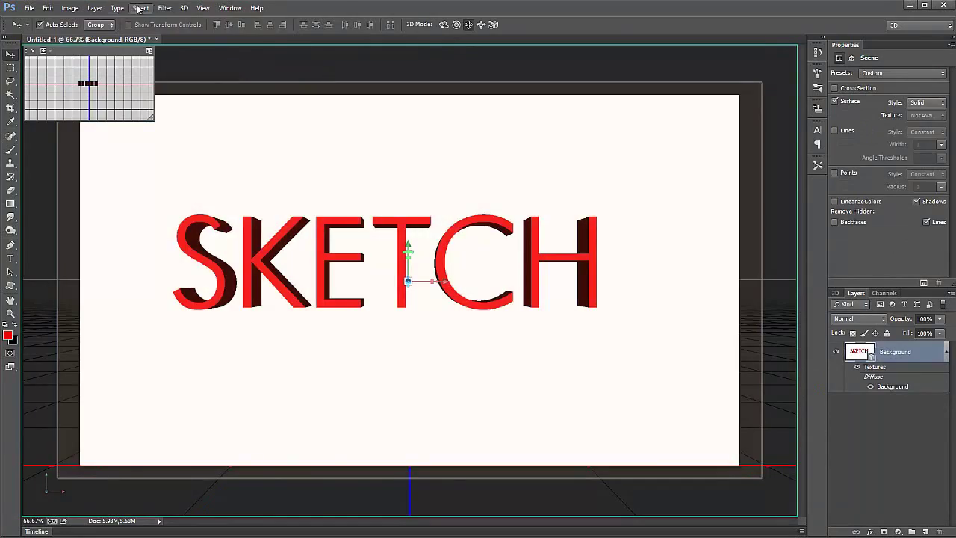
Step: Render the 3D scene from the 3D menu and wait for it to finish
{"action": "left_click", "coordinate": [140, 7]}
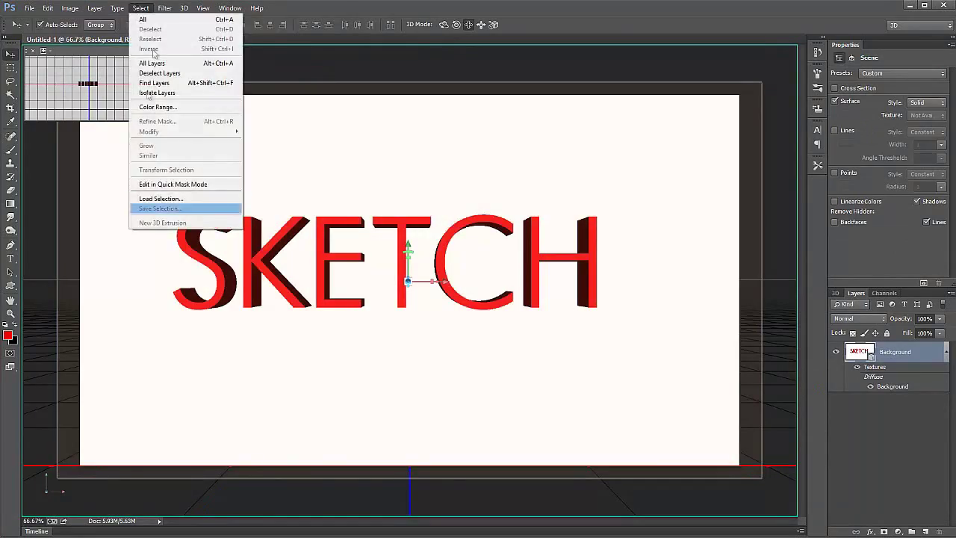
{"action": "left_click", "coordinate": [198, 231]}
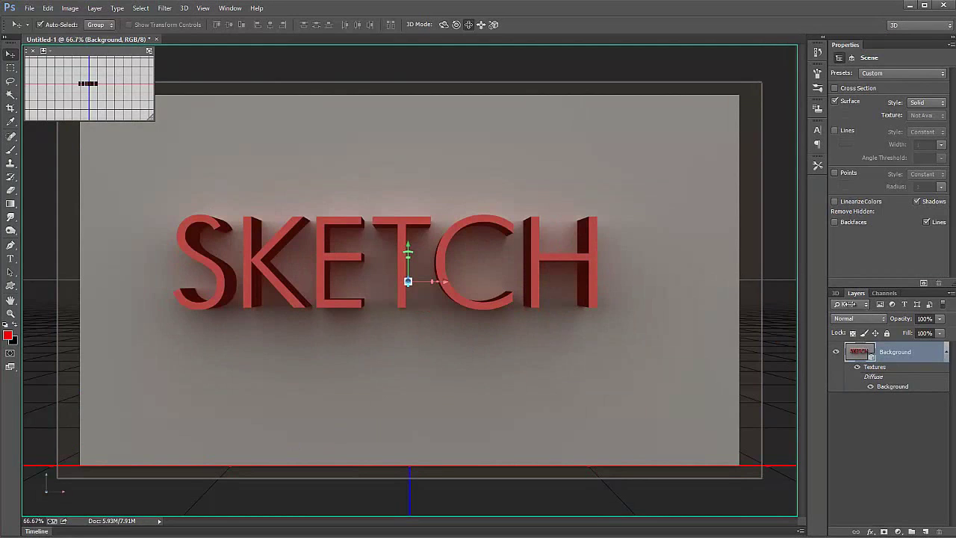
Step: Glance at the Channels panel, return to Layers, and activate the Magic Wand Tool
{"action": "left_click", "coordinate": [883, 294]}
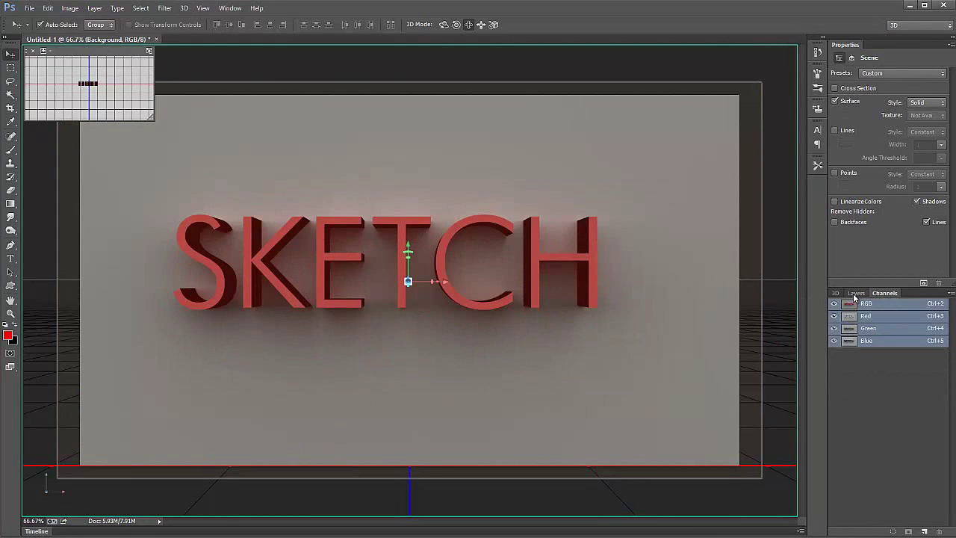
{"action": "left_click", "coordinate": [856, 292]}
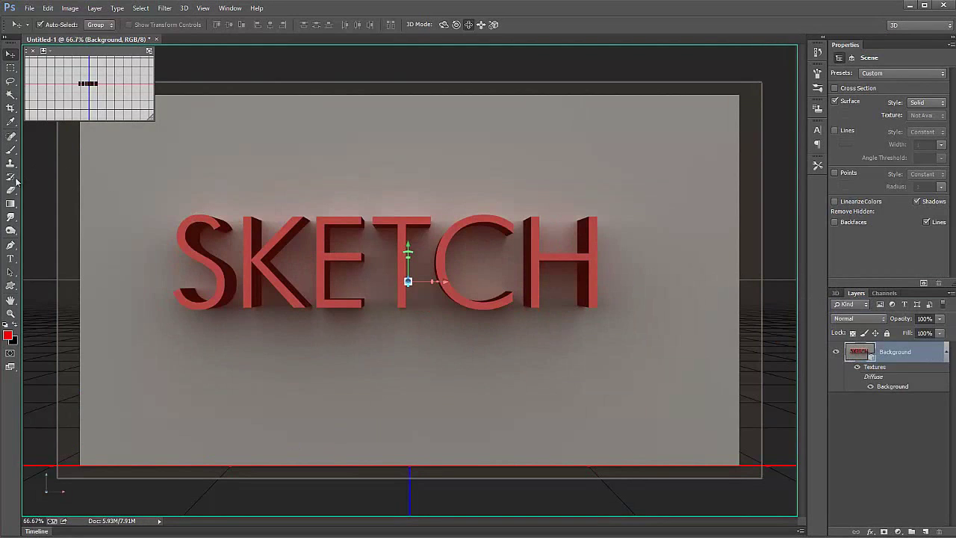
{"action": "left_click", "coordinate": [10, 94]}
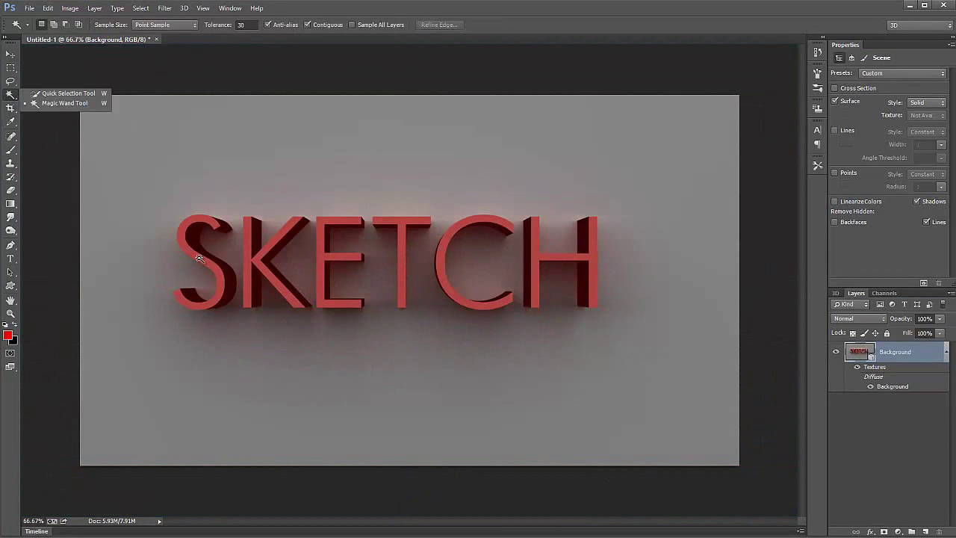
Step: Magic-wand select all six red SKETCH letter faces, then turn on CMYK Proof Colors
{"action": "left_click", "coordinate": [199, 263]}
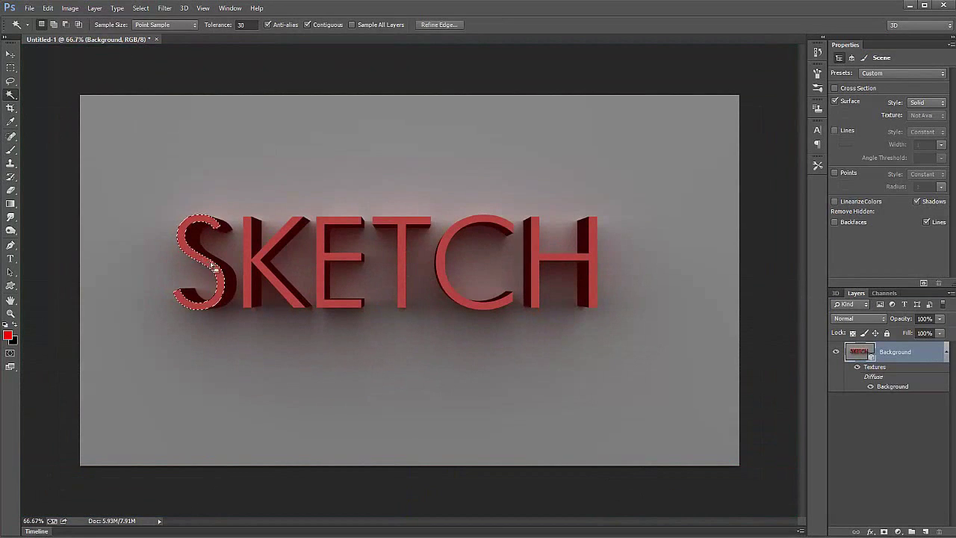
{"action": "left_click", "coordinate": [261, 271], "text": "shift"}
{"action": "left_click", "coordinate": [321, 282], "text": "shift"}
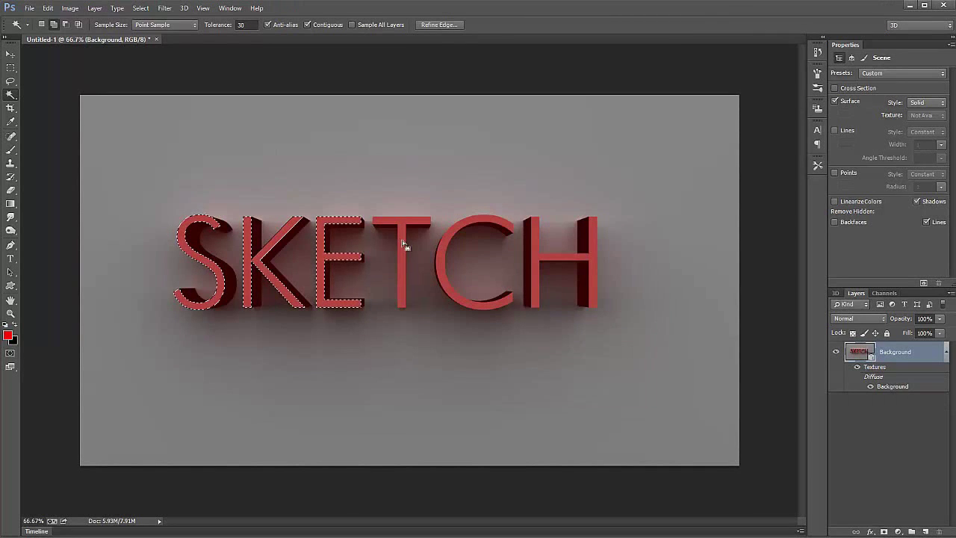
{"action": "left_click", "coordinate": [404, 246], "text": "shift"}
{"action": "left_click", "coordinate": [478, 222], "text": "shift"}
{"action": "left_click", "coordinate": [536, 225], "text": "shift"}
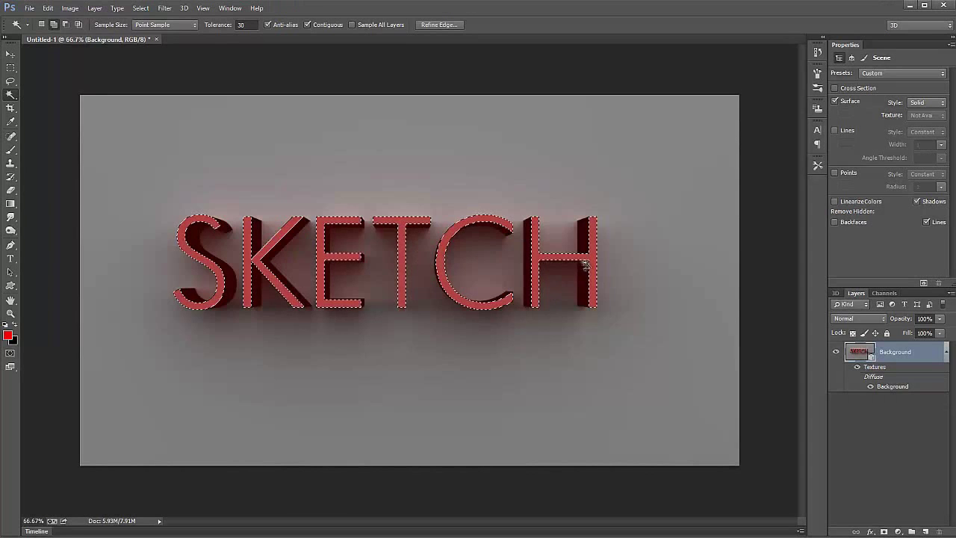
{"action": "key", "text": "ctrl+y"}
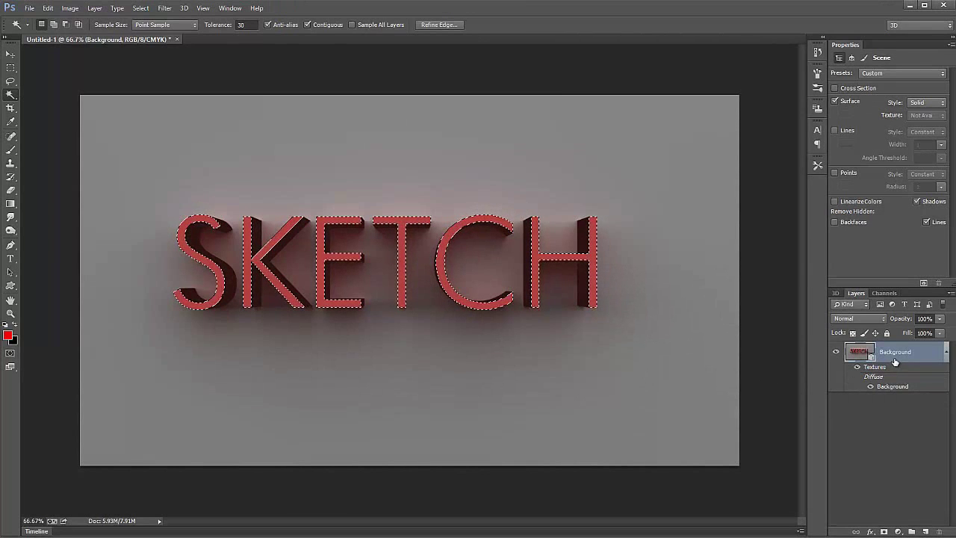
Step: Copy the letter faces to a new layer, make the 3D Background active, and deselect
{"action": "key", "text": "ctrl+j"}
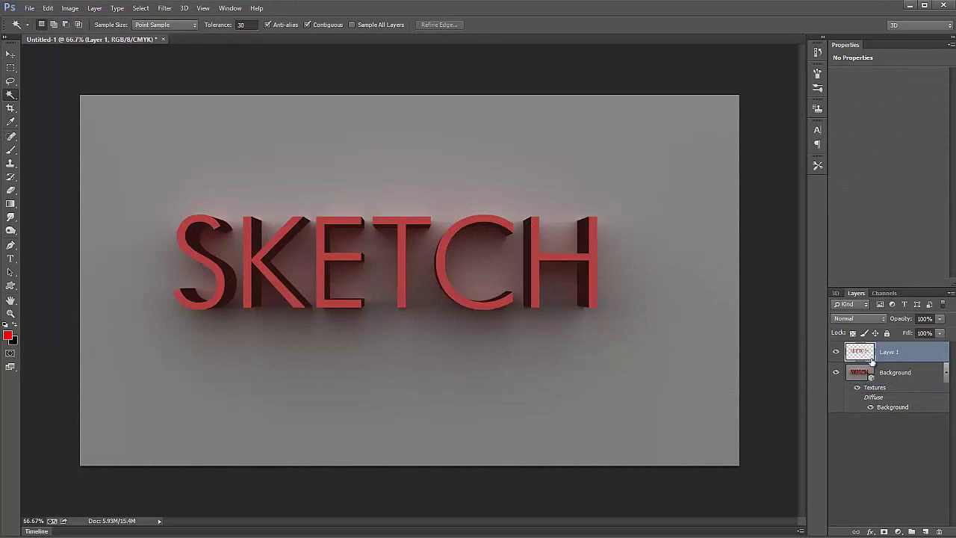
{"action": "left_click", "coordinate": [860, 351], "text": "ctrl"}
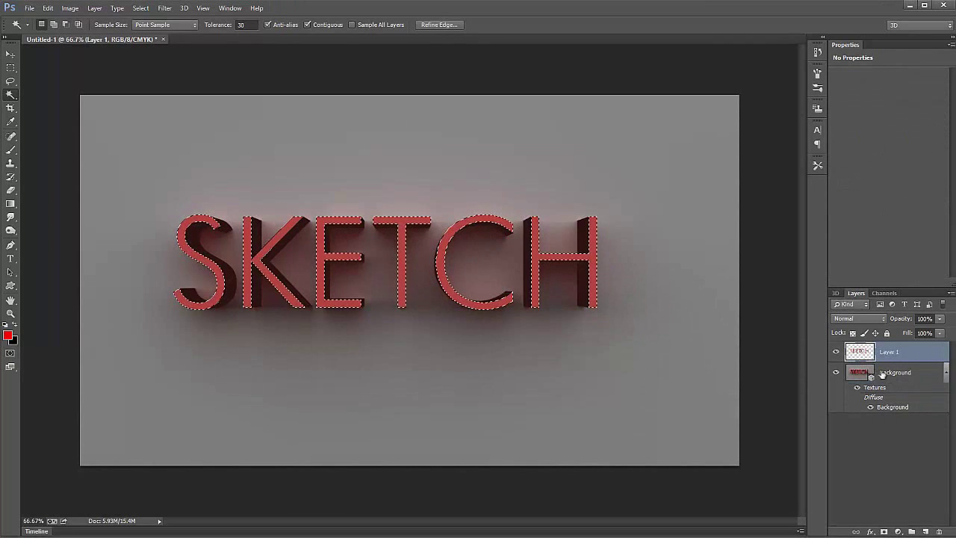
{"action": "left_click", "coordinate": [885, 374]}
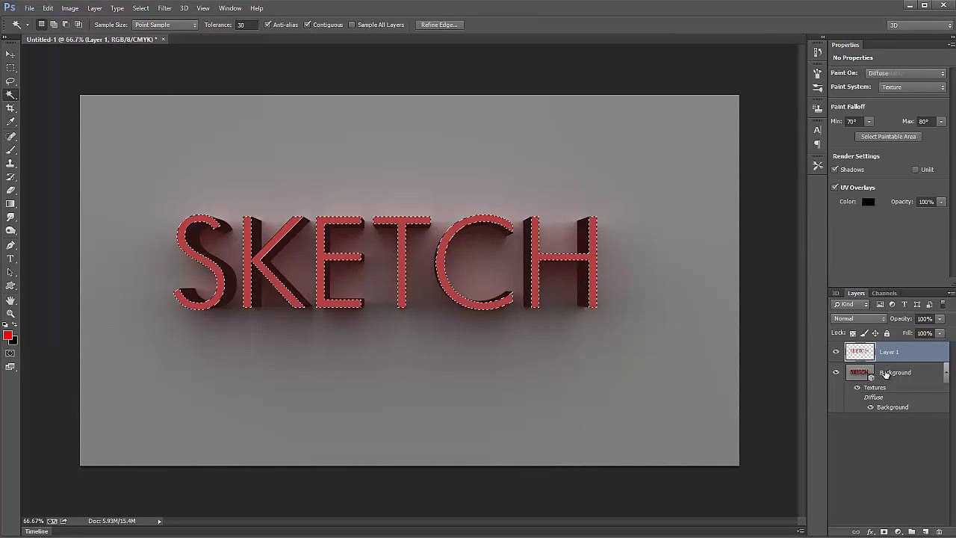
{"action": "left_click", "coordinate": [897, 531]}
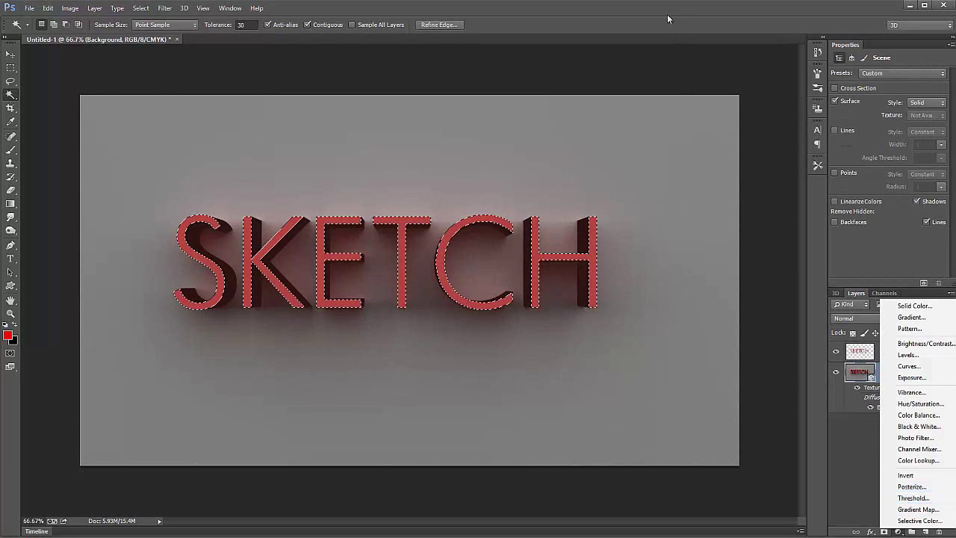
{"action": "key", "text": "Escape"}
{"action": "key", "text": "ctrl+d"}
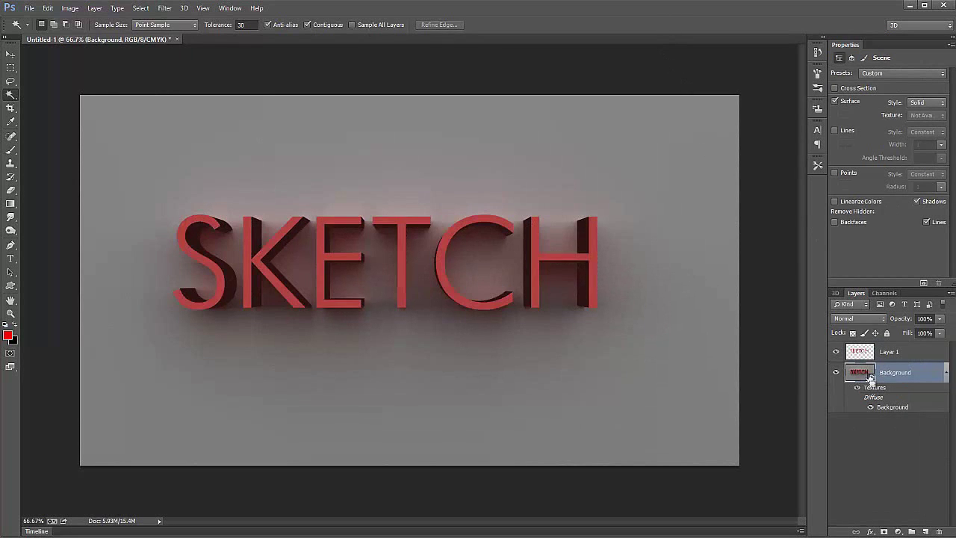
Step: Add a Channel Mixer adjustment with Red output at +125 red and +2 green
{"action": "left_click", "coordinate": [898, 531]}
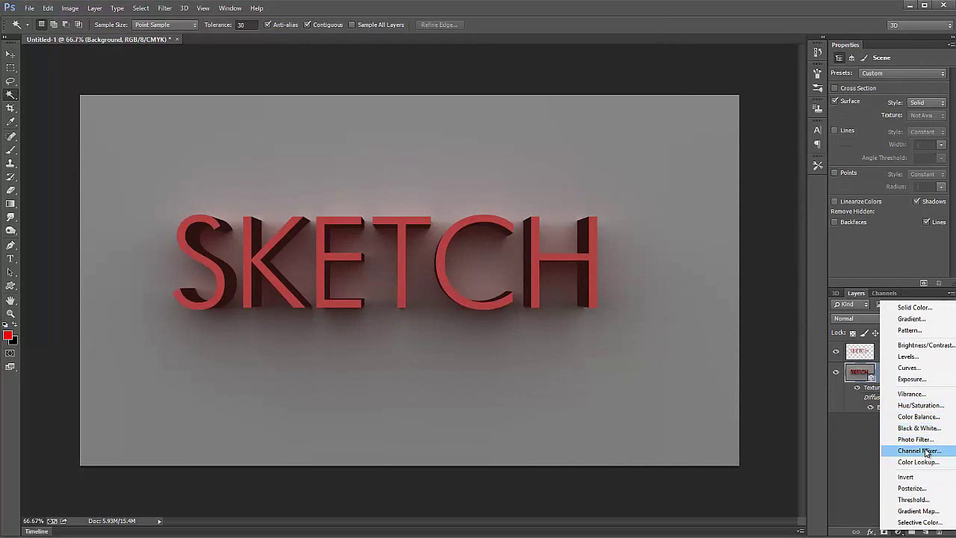
{"action": "left_click", "coordinate": [926, 452]}
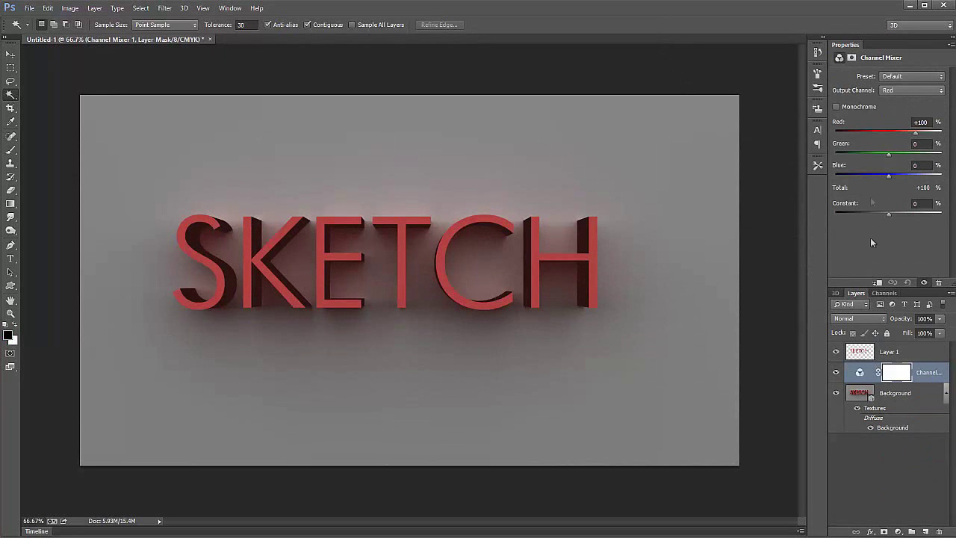
{"action": "left_click", "coordinate": [907, 132]}
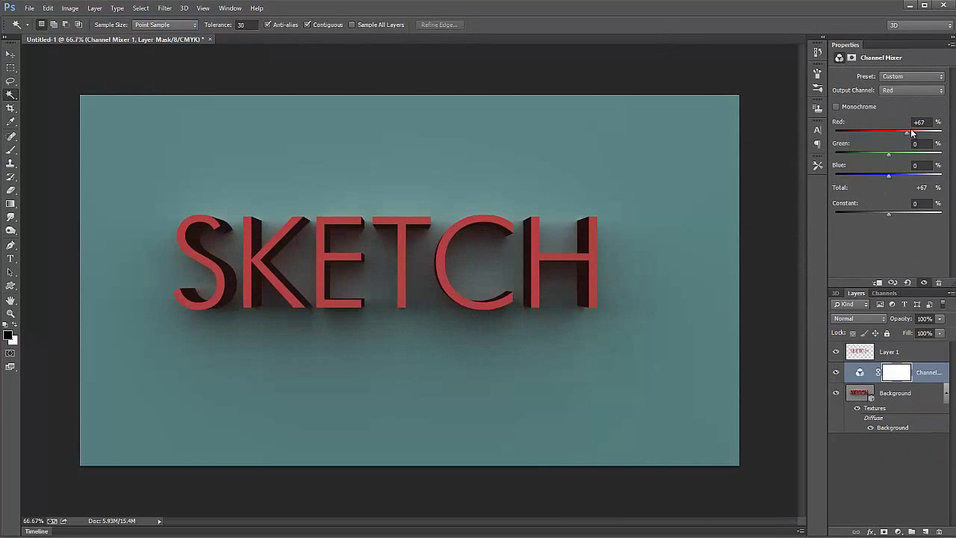
{"action": "left_click_drag", "start_coordinate": [912, 132], "coordinate": [933, 132]}
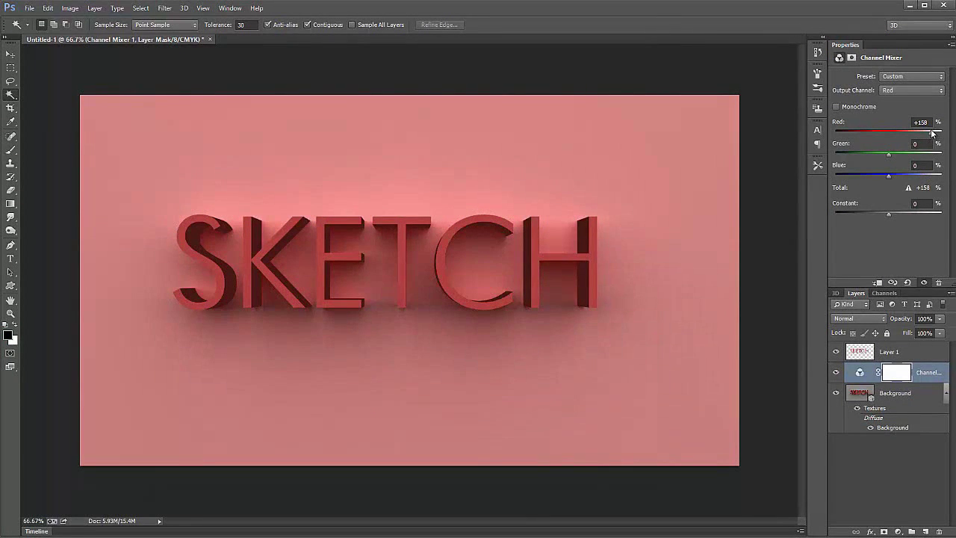
{"action": "left_click_drag", "start_coordinate": [888, 153], "coordinate": [889, 158]}
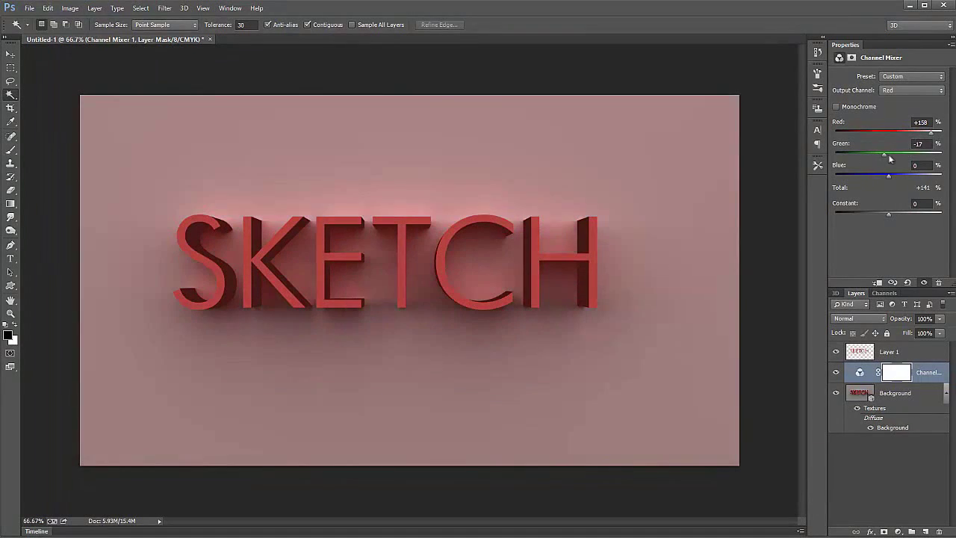
{"action": "left_click", "coordinate": [889, 155]}
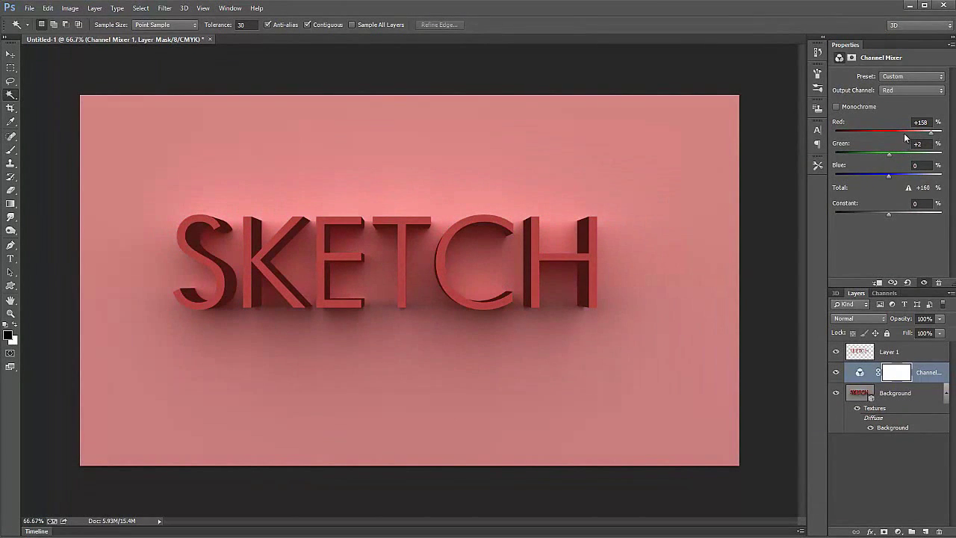
{"action": "left_click_drag", "start_coordinate": [904, 133], "coordinate": [923, 134]}
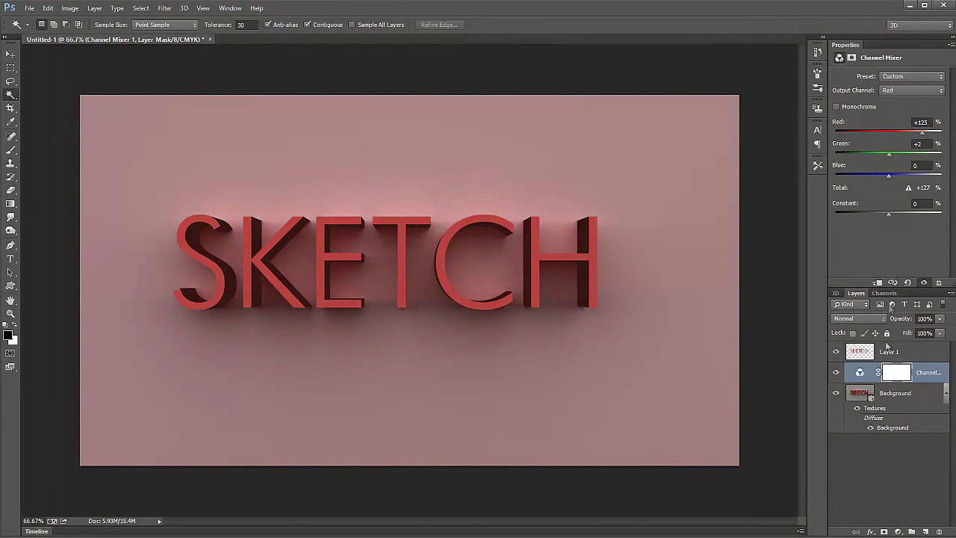
{"action": "left_click", "coordinate": [872, 352]}
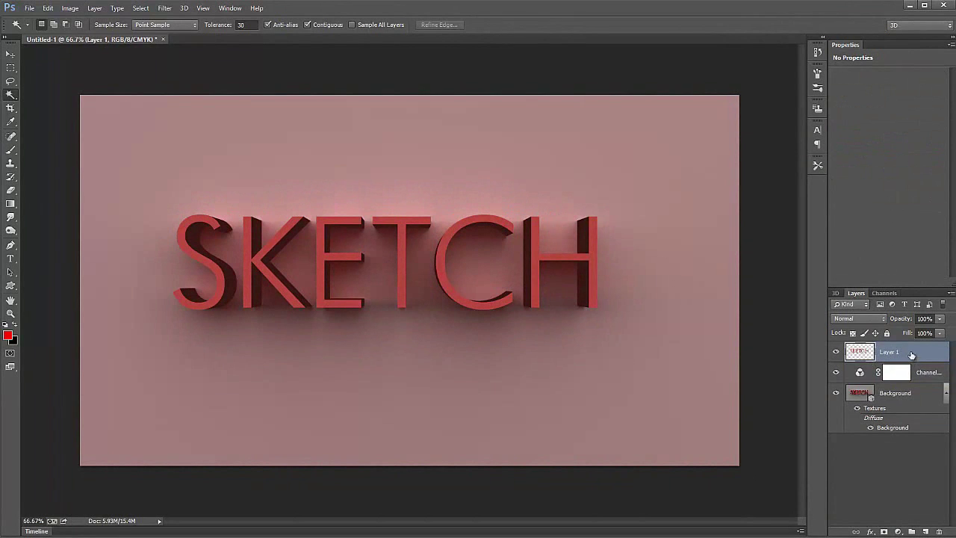
Step: Enable a Satin effect on Layer 1 and set its colour to muted pink
{"action": "double_click", "coordinate": [913, 351]}
{"action": "left_click", "coordinate": [665, 267]}
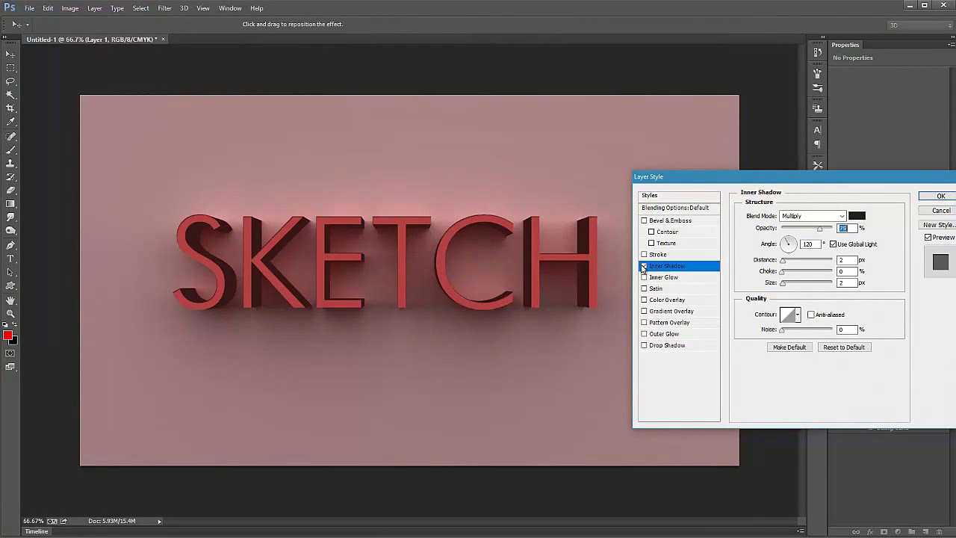
{"action": "left_click", "coordinate": [654, 289]}
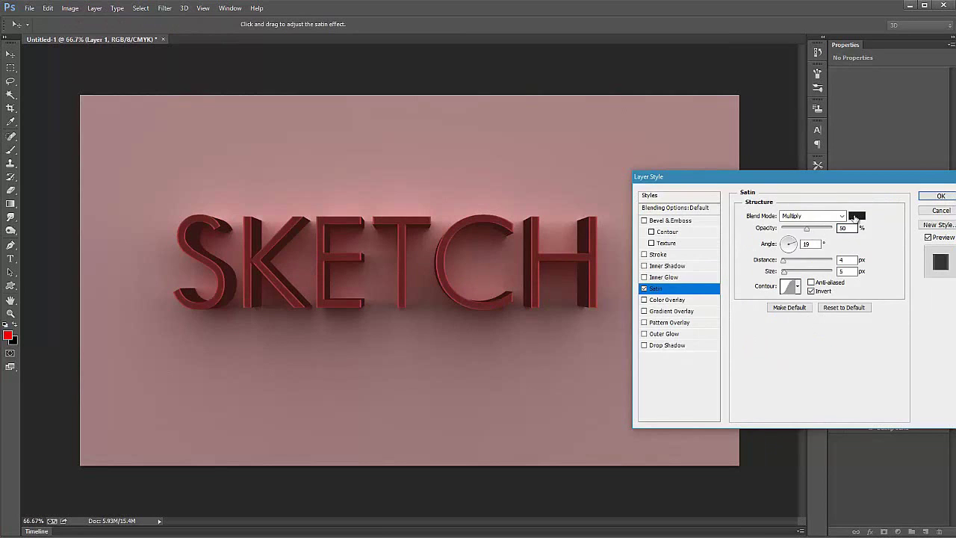
{"action": "left_click", "coordinate": [856, 217]}
{"action": "left_click", "coordinate": [761, 215]}
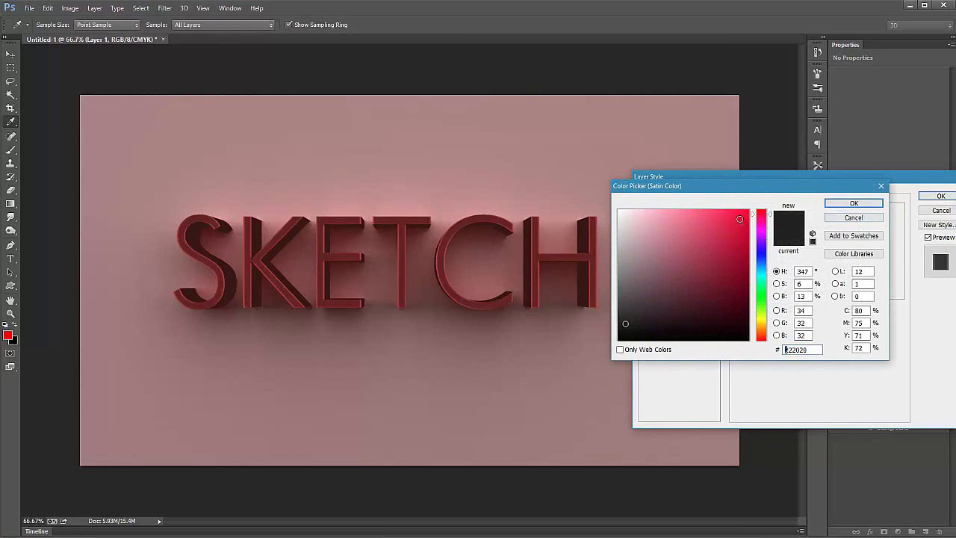
{"action": "left_click", "coordinate": [739, 218]}
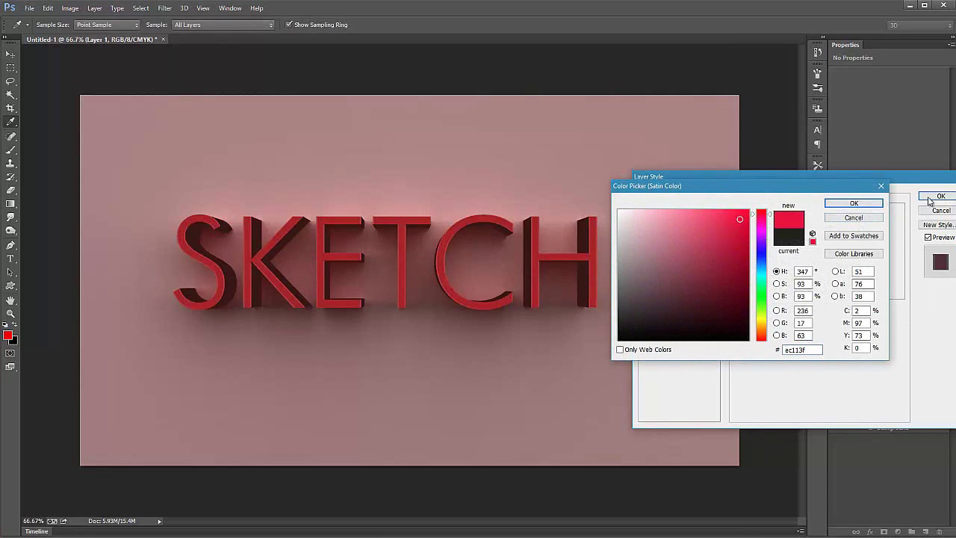
{"action": "left_click", "coordinate": [851, 204]}
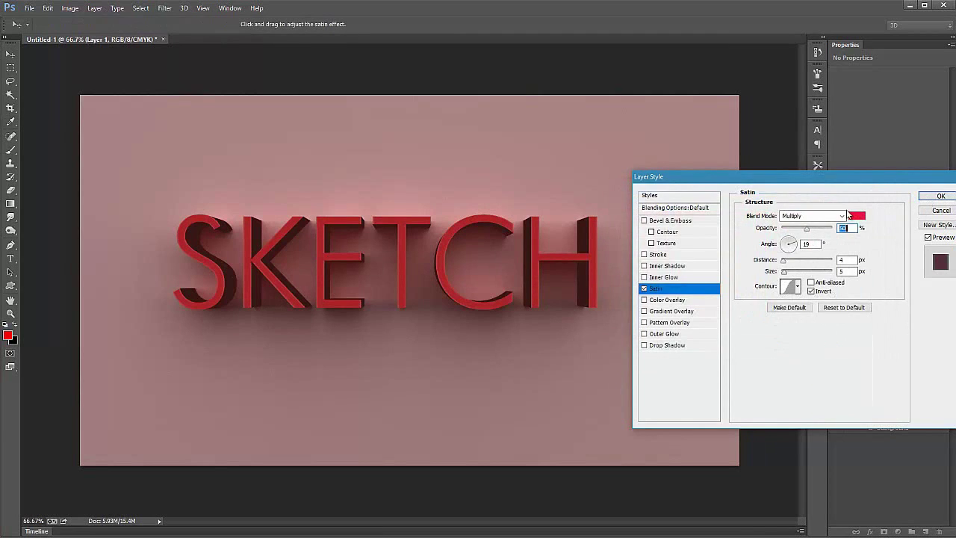
{"action": "left_click", "coordinate": [855, 216]}
{"action": "left_click", "coordinate": [686, 242]}
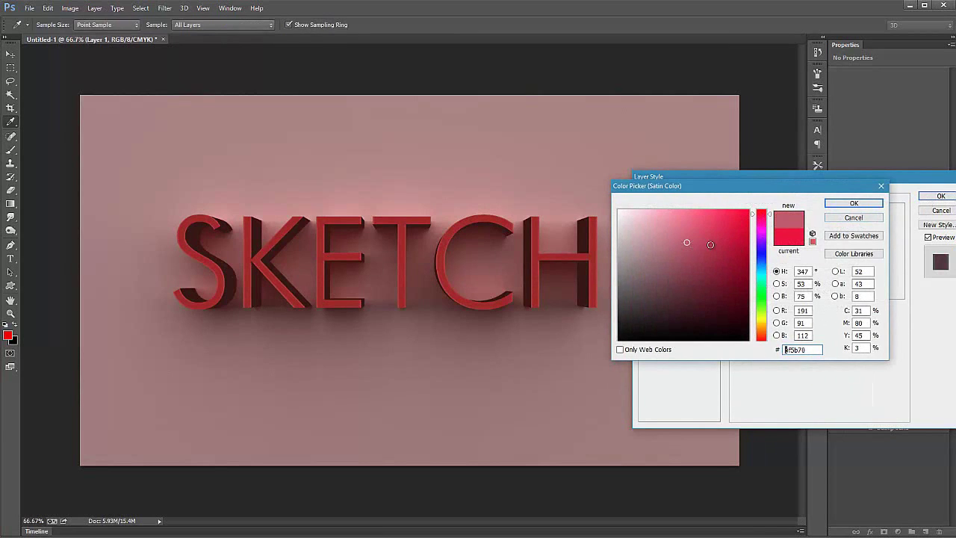
{"action": "left_click", "coordinate": [854, 203]}
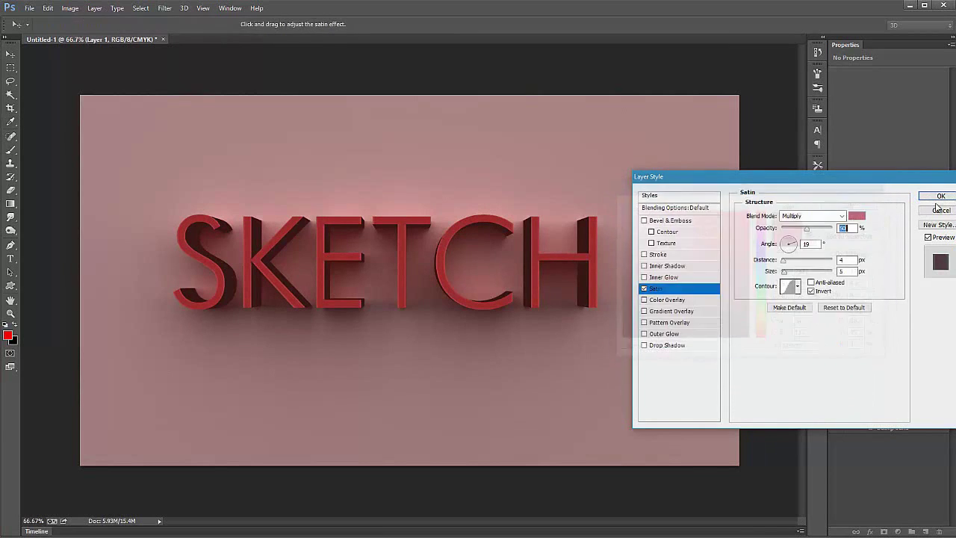
Step: Set the Satin blend mode to Screen at reduced opacity and apply it
{"action": "left_click", "coordinate": [806, 215]}
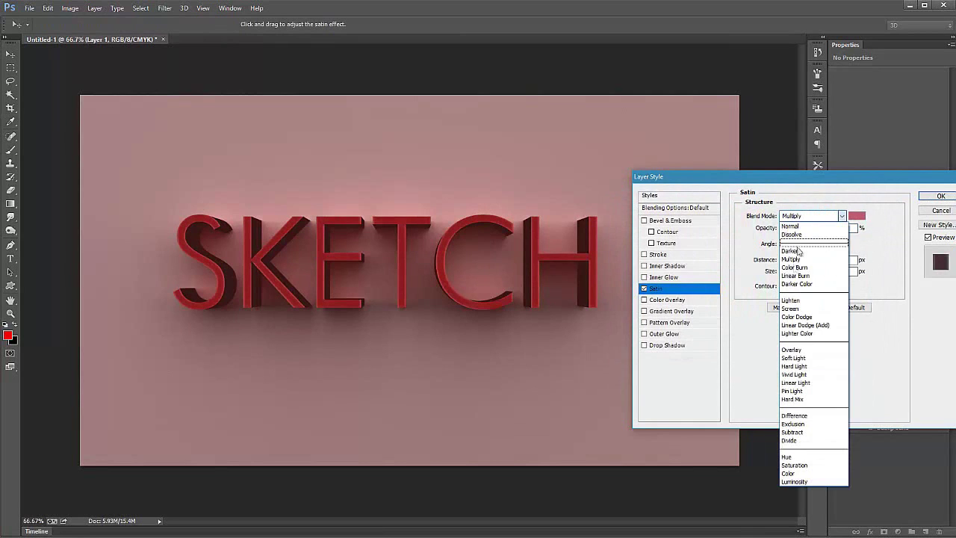
{"action": "left_click", "coordinate": [797, 308]}
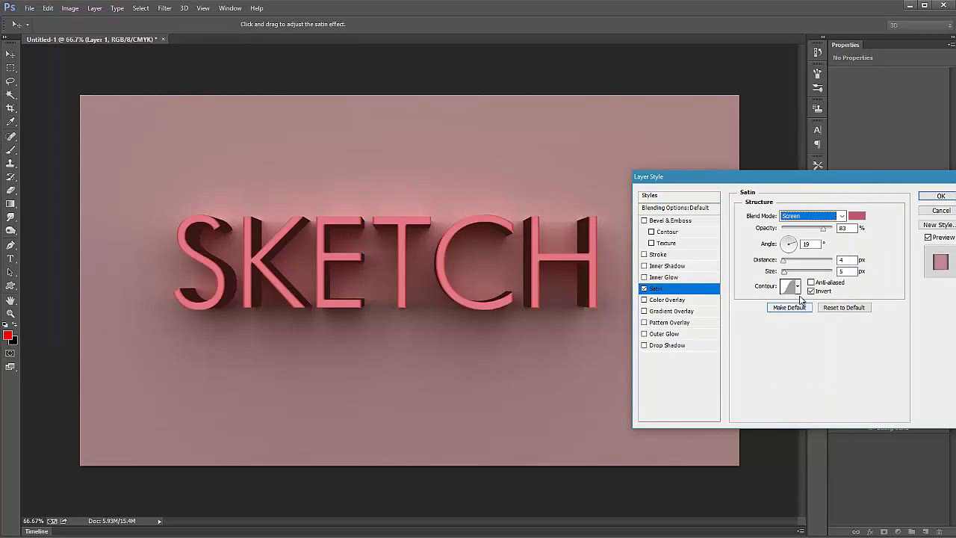
{"action": "left_click_drag", "start_coordinate": [811, 227], "coordinate": [799, 229]}
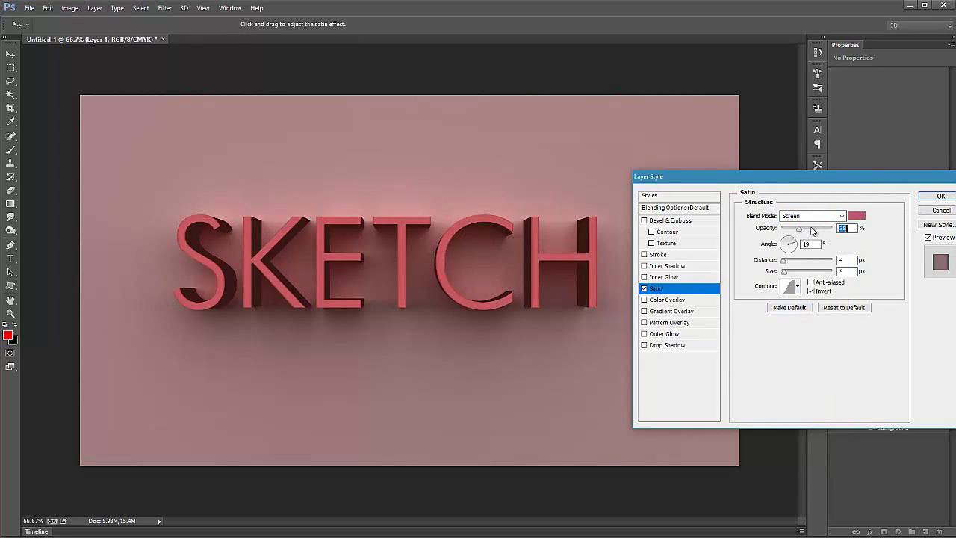
{"action": "left_click", "coordinate": [940, 196]}
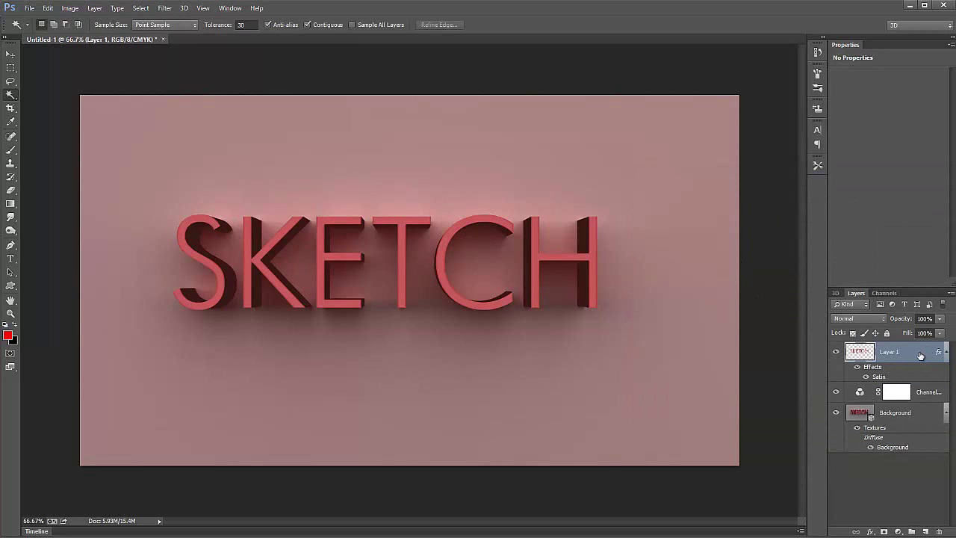
Step: Change Layer 1's Satin to Lighten blend mode at 60% opacity
{"action": "double_click", "coordinate": [913, 359]}
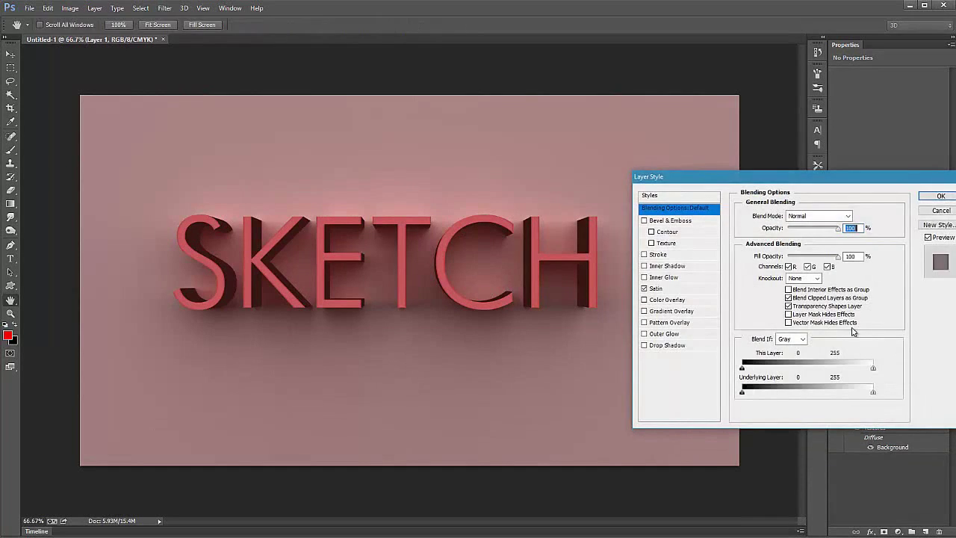
{"action": "left_click", "coordinate": [671, 290]}
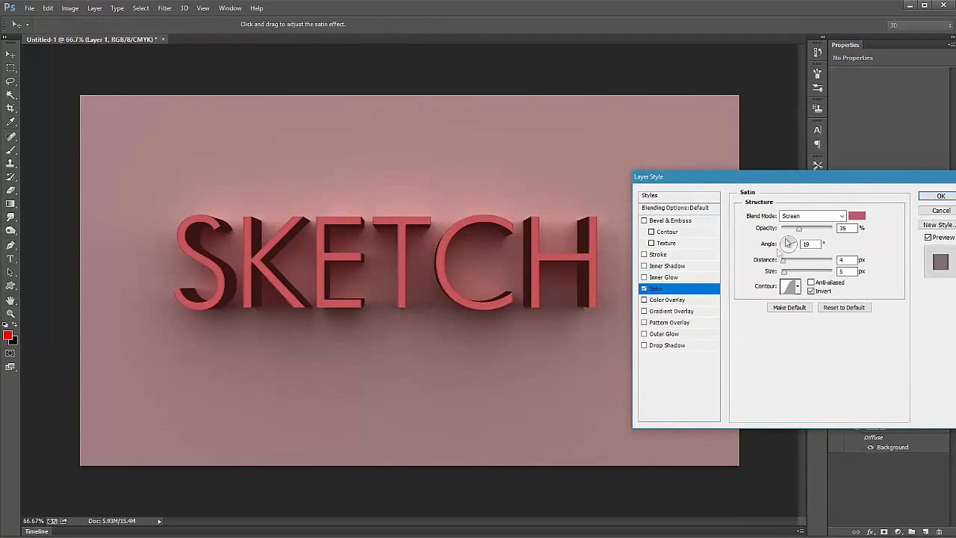
{"action": "left_click", "coordinate": [796, 217]}
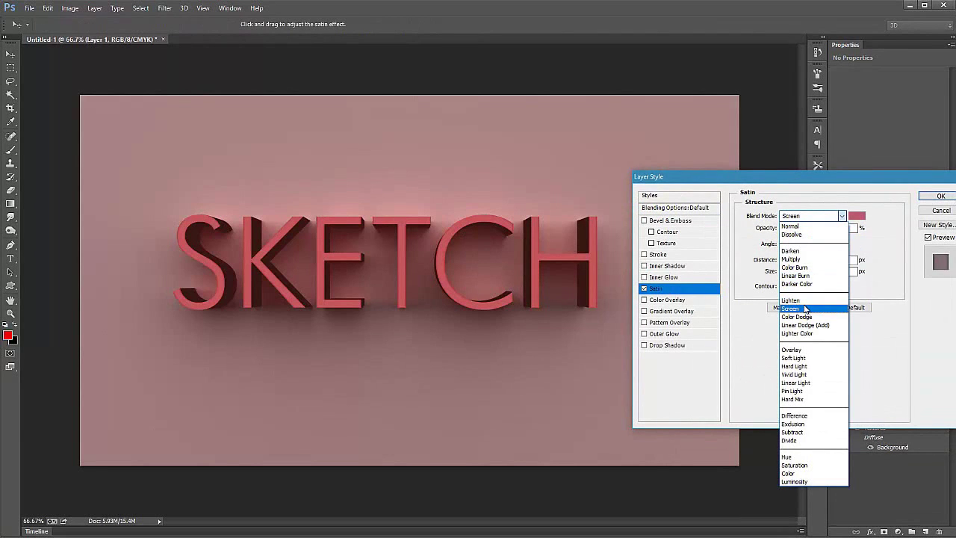
{"action": "left_click", "coordinate": [805, 309]}
{"action": "key", "text": "Up"}
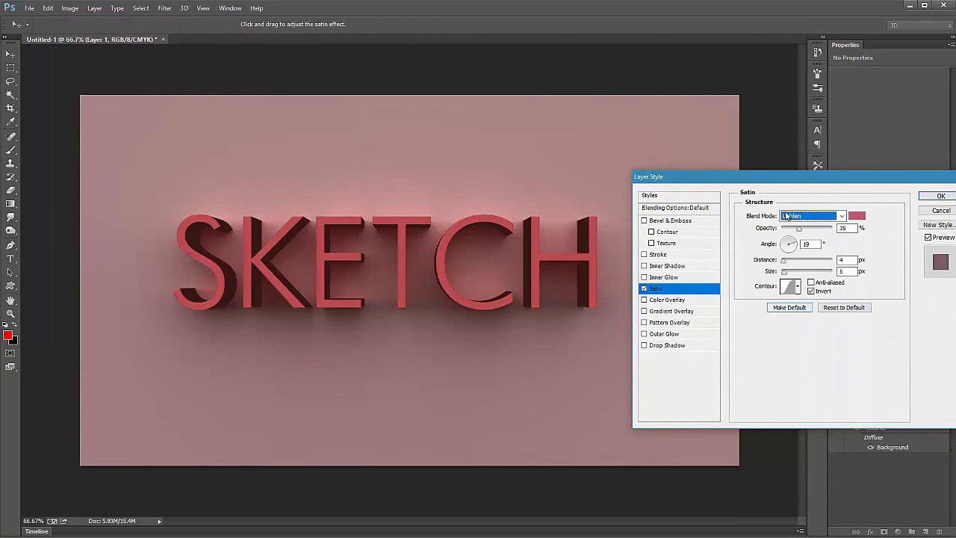
{"action": "left_click_drag", "start_coordinate": [799, 228], "coordinate": [812, 228]}
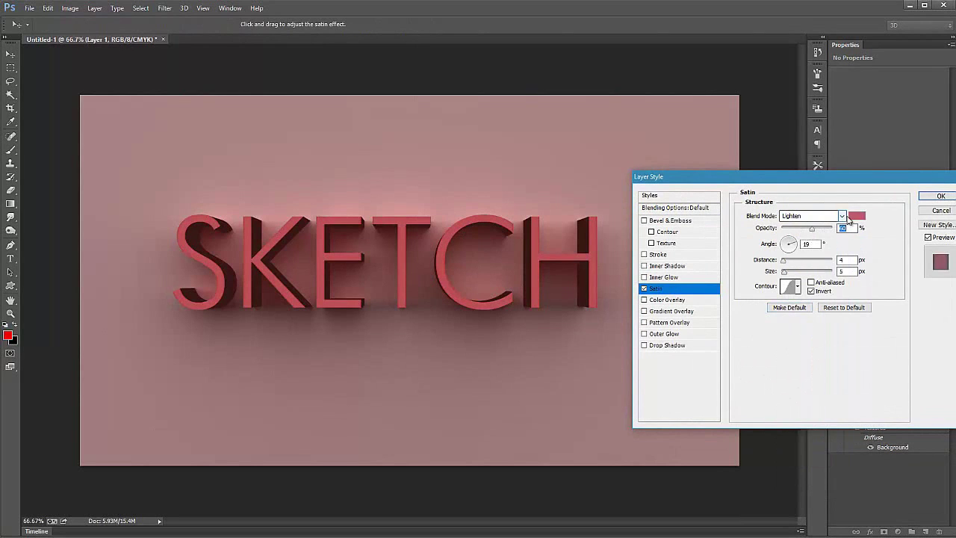
Step: Give the Satin a lighter rosy red colour and 14 px distance, then apply
{"action": "left_click", "coordinate": [856, 216]}
{"action": "left_click", "coordinate": [739, 227]}
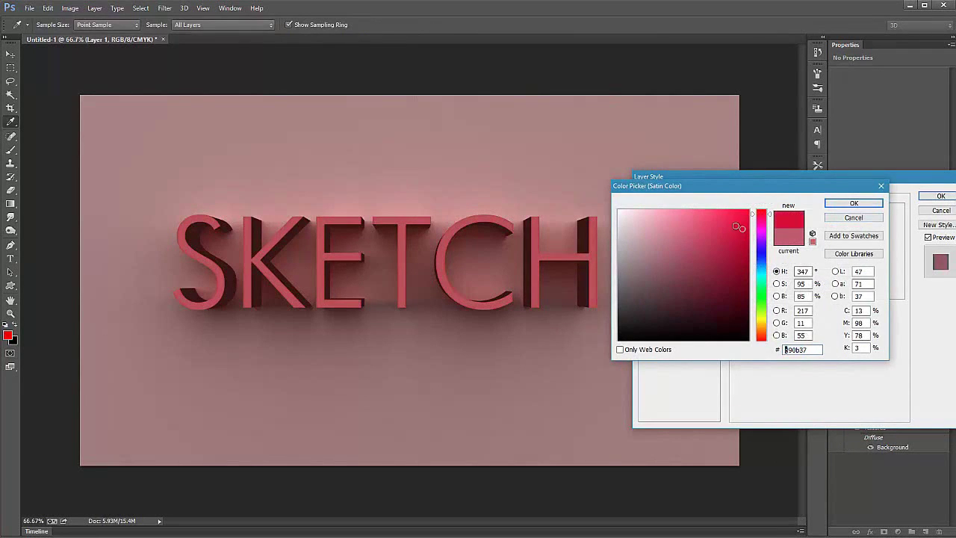
{"action": "left_click", "coordinate": [707, 236]}
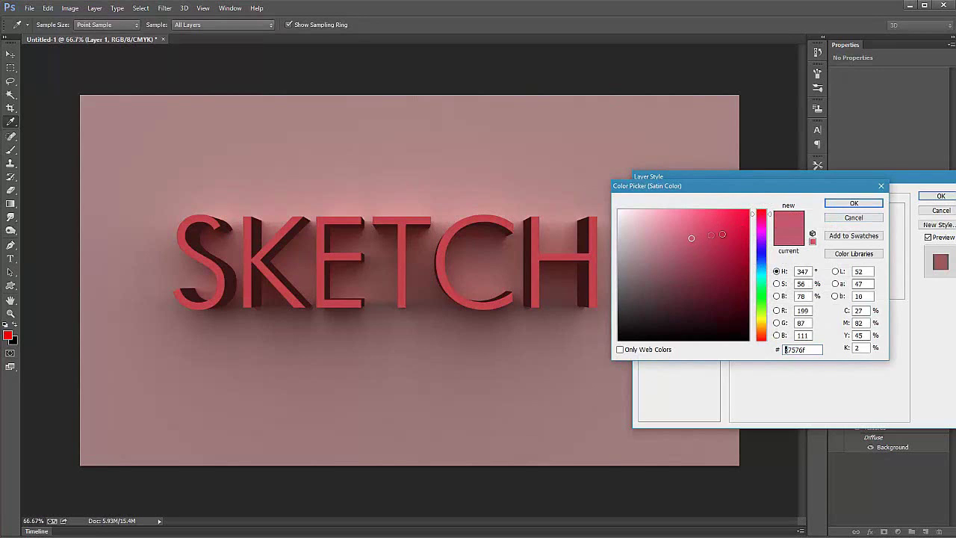
{"action": "left_click", "coordinate": [849, 203]}
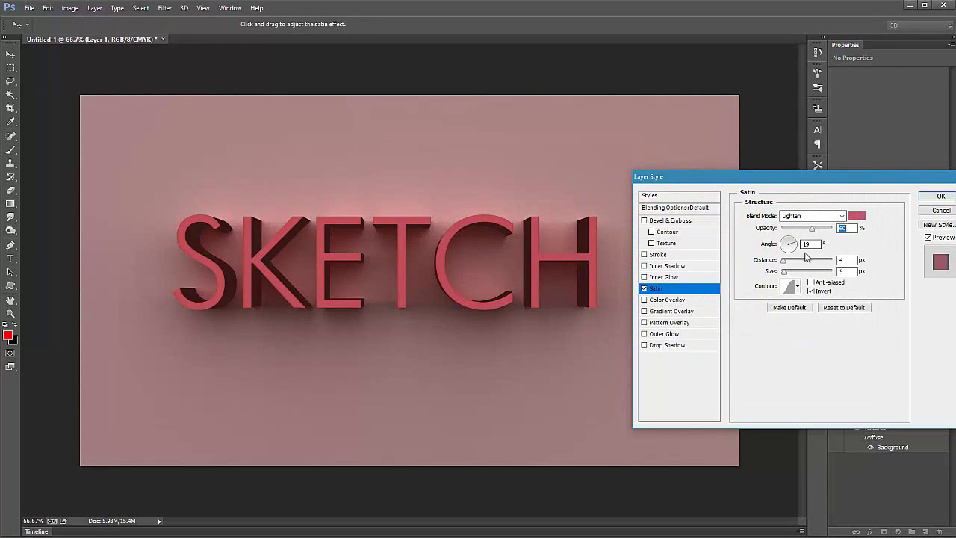
{"action": "left_click_drag", "start_coordinate": [789, 267], "coordinate": [795, 272]}
{"action": "type", "text": "14"}
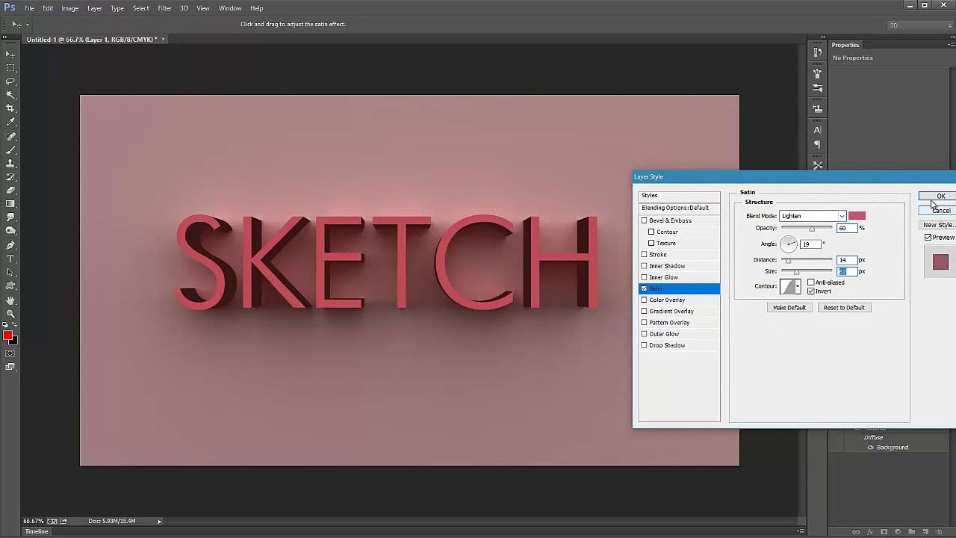
{"action": "left_click", "coordinate": [931, 198]}
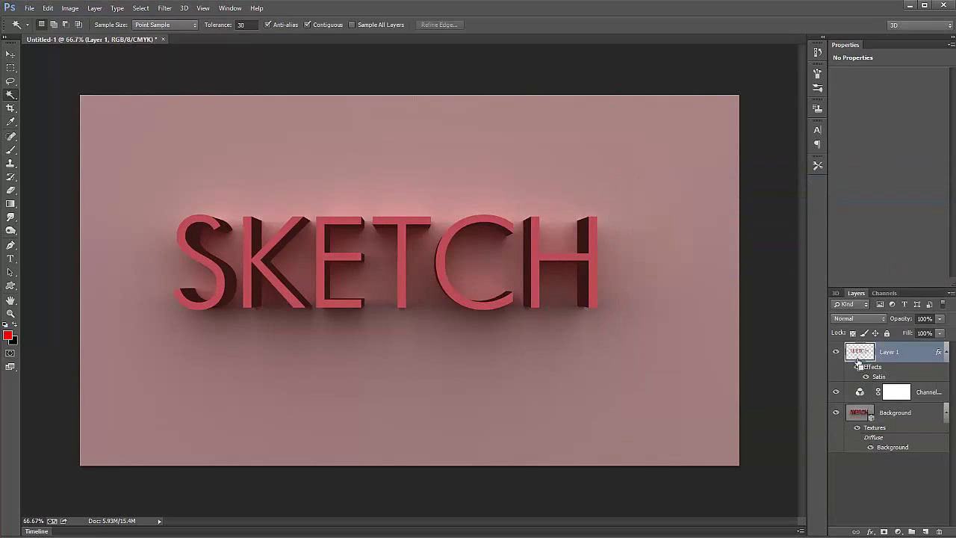
Step: Select the SKETCH letters on the Background and copy them to a new Layer 2
{"action": "left_click", "coordinate": [859, 352], "text": "ctrl"}
{"action": "left_click", "coordinate": [859, 413]}
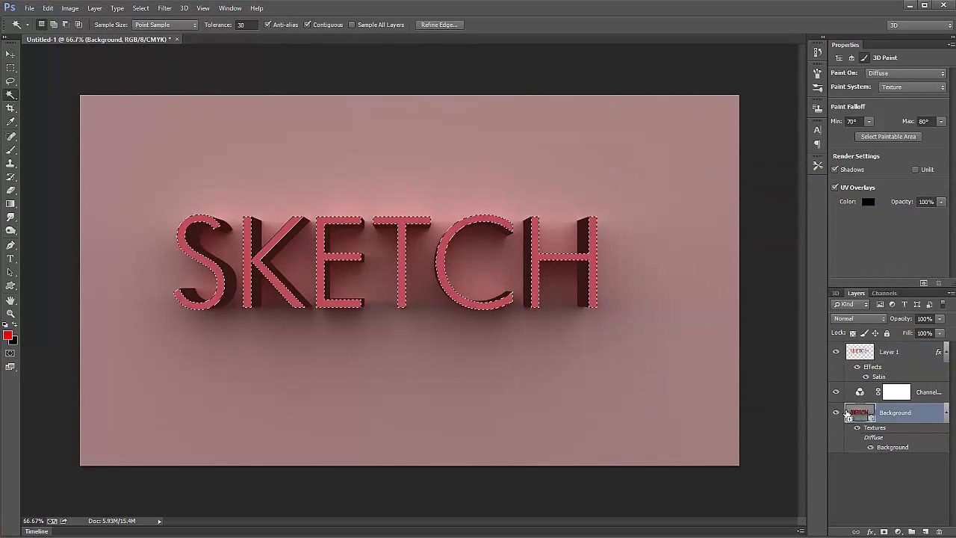
{"action": "key", "text": "ctrl+j"}
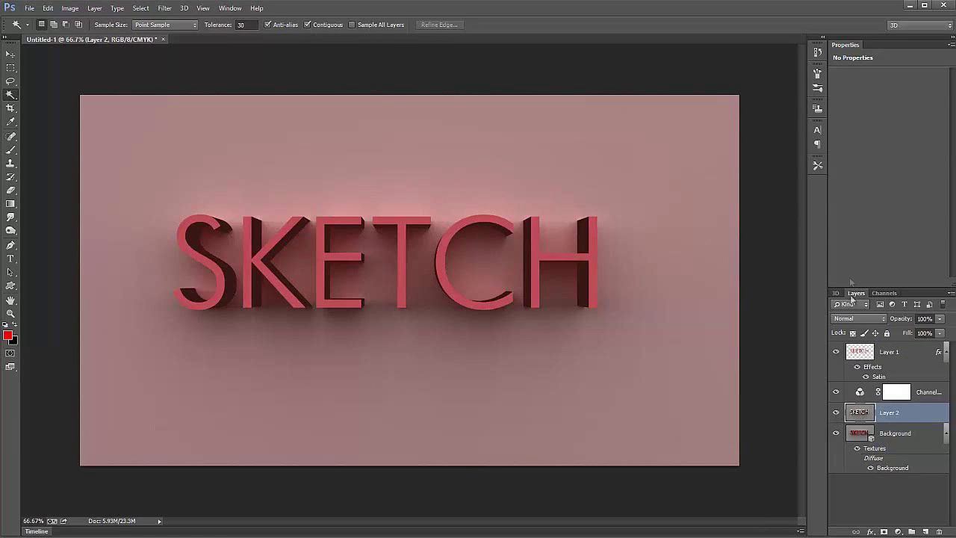
Step: Apply Hue/Saturation to Layer 2: Hue −21, Saturation +48, Lightness about +4
{"action": "key", "text": "ctrl+u"}
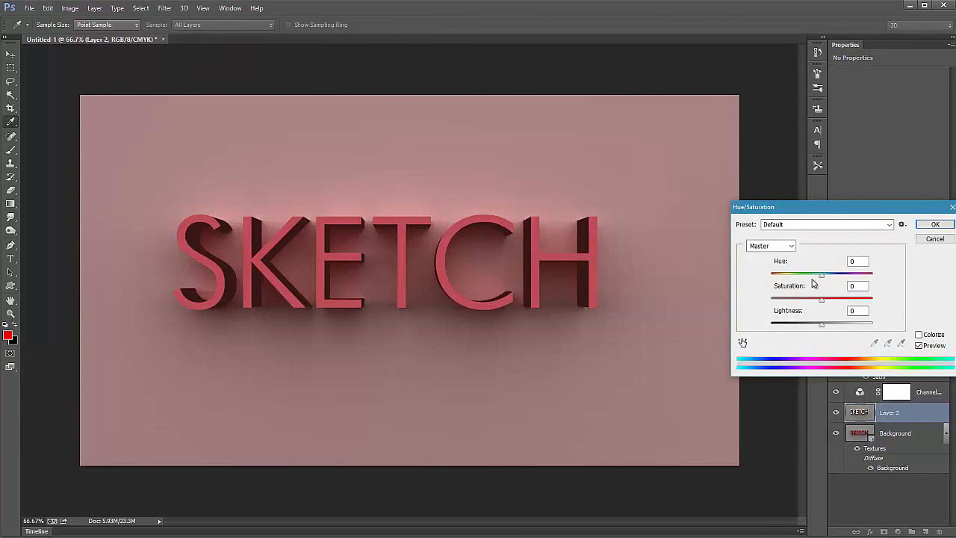
{"action": "left_click_drag", "start_coordinate": [821, 275], "coordinate": [764, 284]}
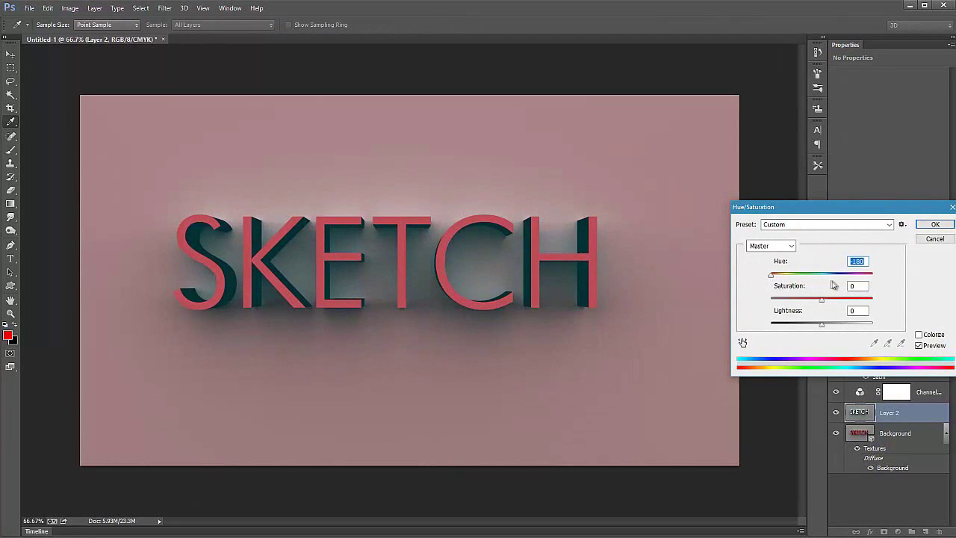
{"action": "left_click_drag", "start_coordinate": [824, 277], "coordinate": [838, 279]}
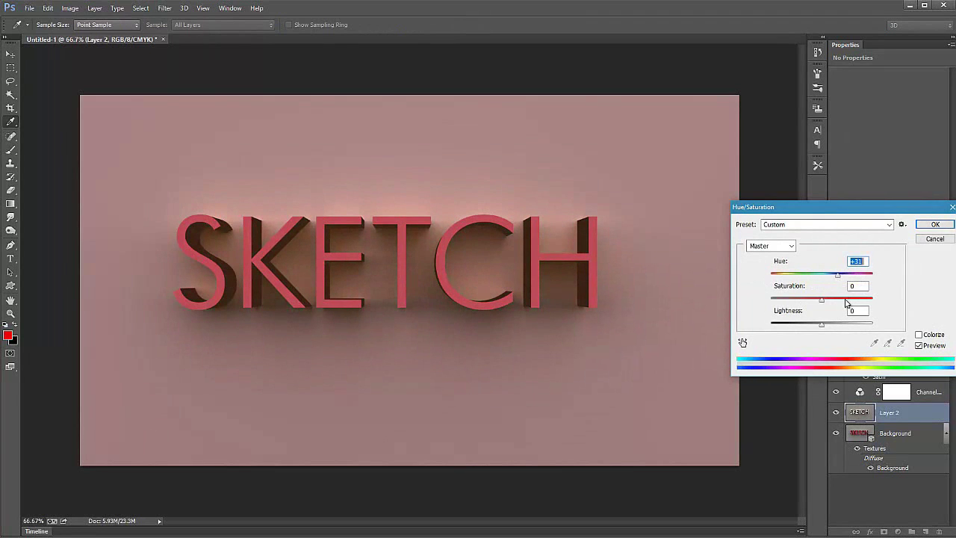
{"action": "left_click", "coordinate": [846, 300]}
{"action": "left_click_drag", "start_coordinate": [838, 281], "coordinate": [812, 277]}
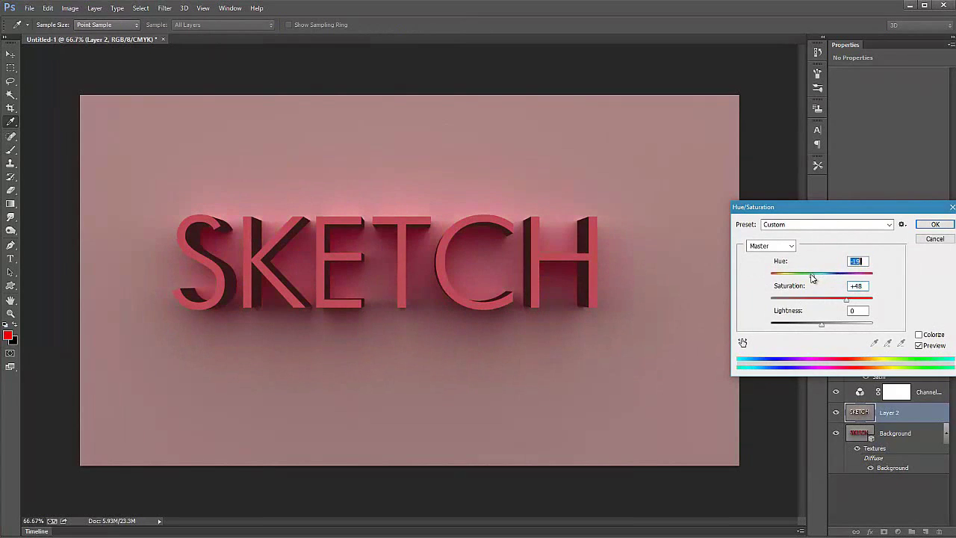
{"action": "left_click", "coordinate": [825, 326]}
{"action": "left_click_drag", "start_coordinate": [825, 328], "coordinate": [825, 329]}
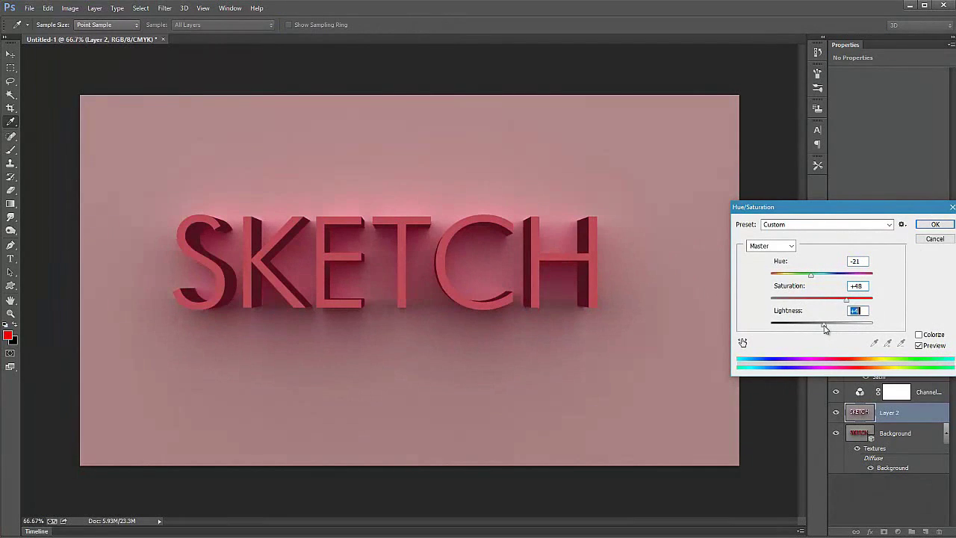
{"action": "left_click", "coordinate": [934, 224]}
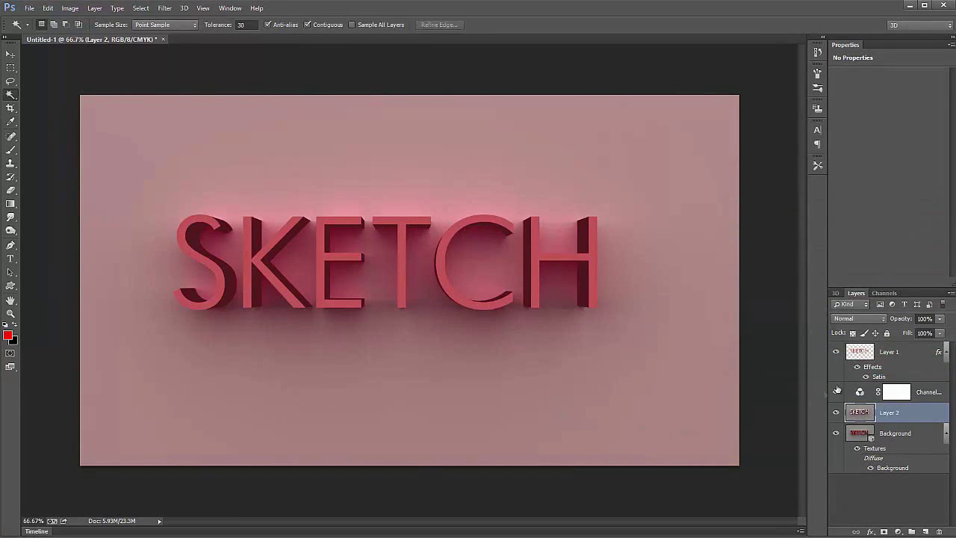
Step: Add black STATION text on a new layer and drag it beneath SKETCH
{"action": "scroll", "coordinate": [391, 346], "scroll_direction": "up", "scroll_amount": 1}
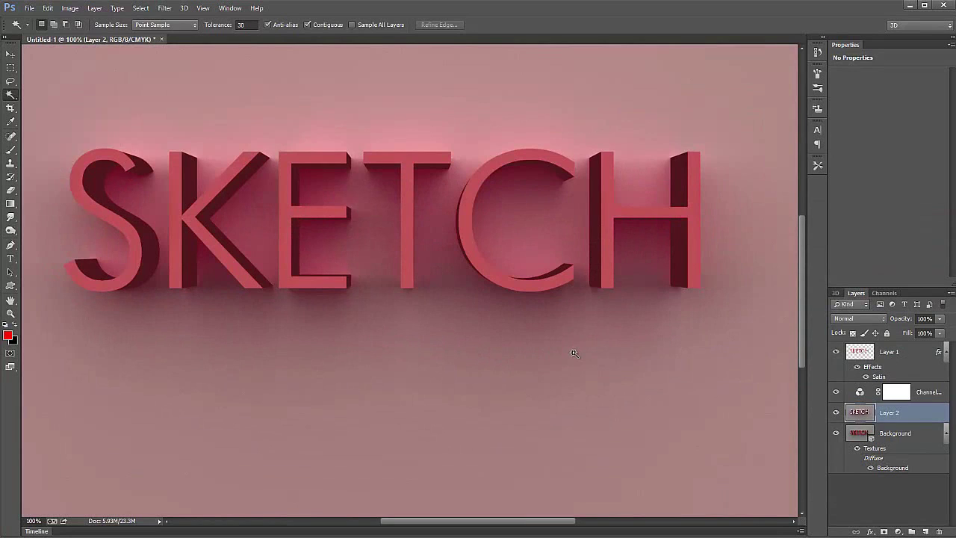
{"action": "left_click", "coordinate": [889, 351]}
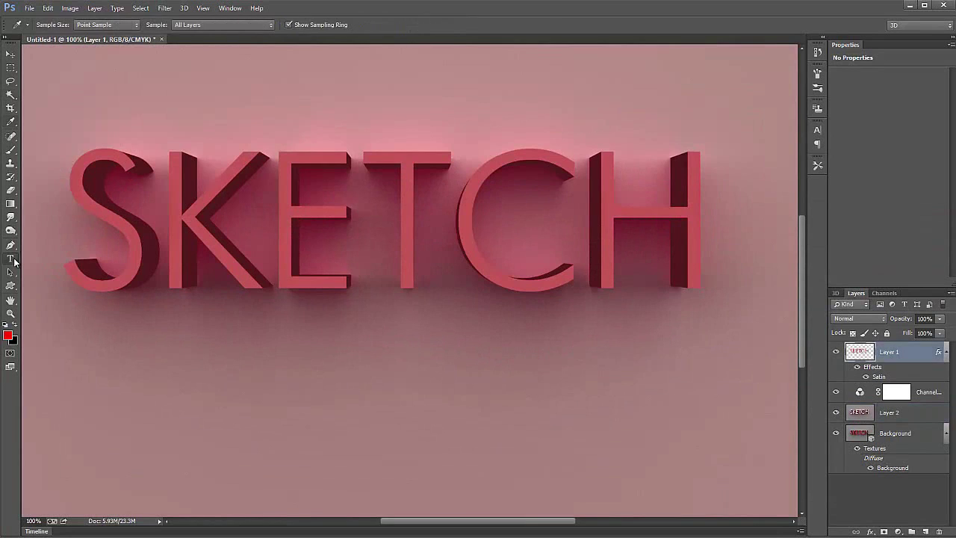
{"action": "key", "text": "t"}
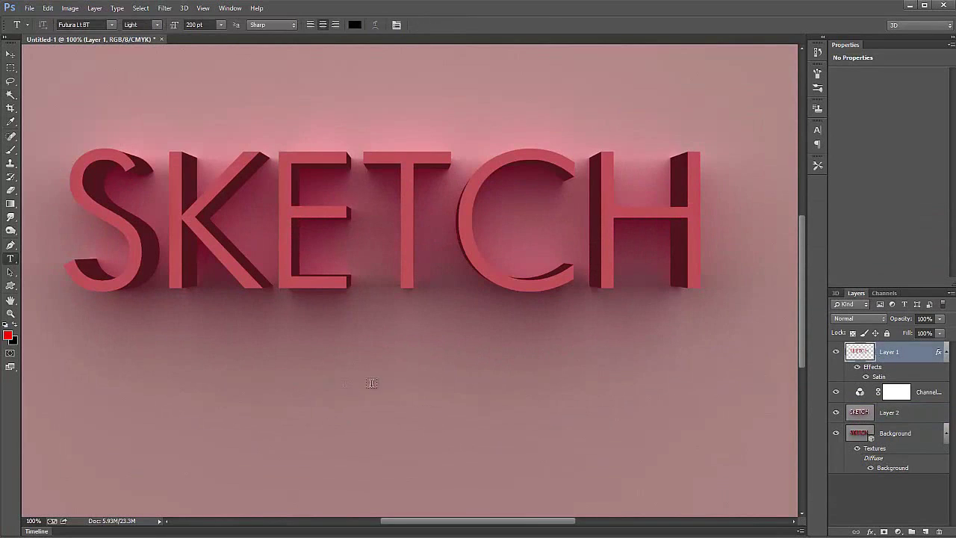
{"action": "left_click", "coordinate": [371, 384]}
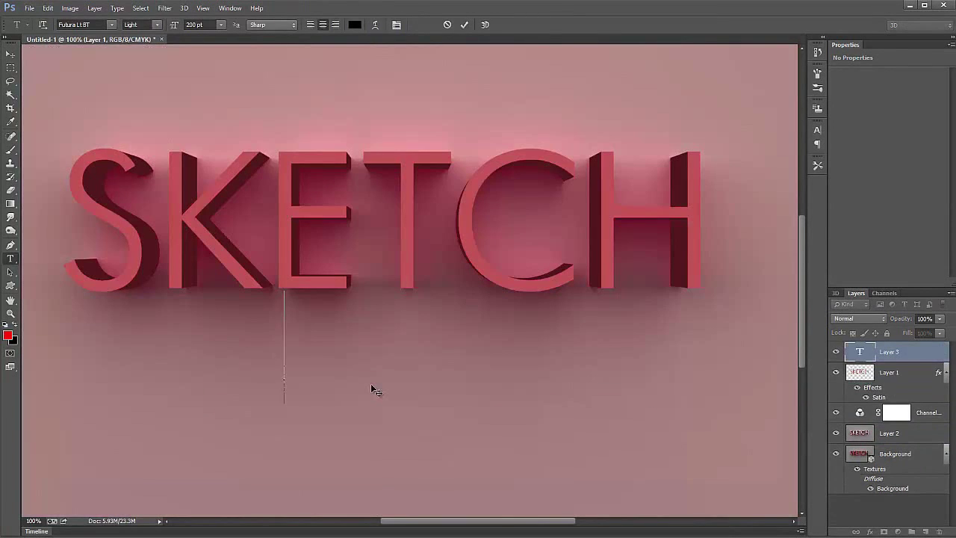
{"action": "type", "text": "ST"}
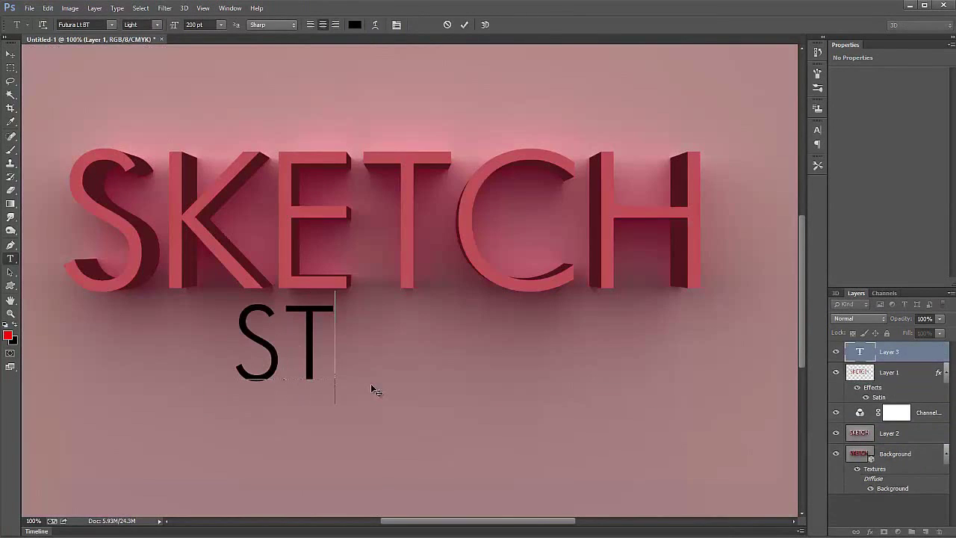
{"action": "type", "text": "ATI"}
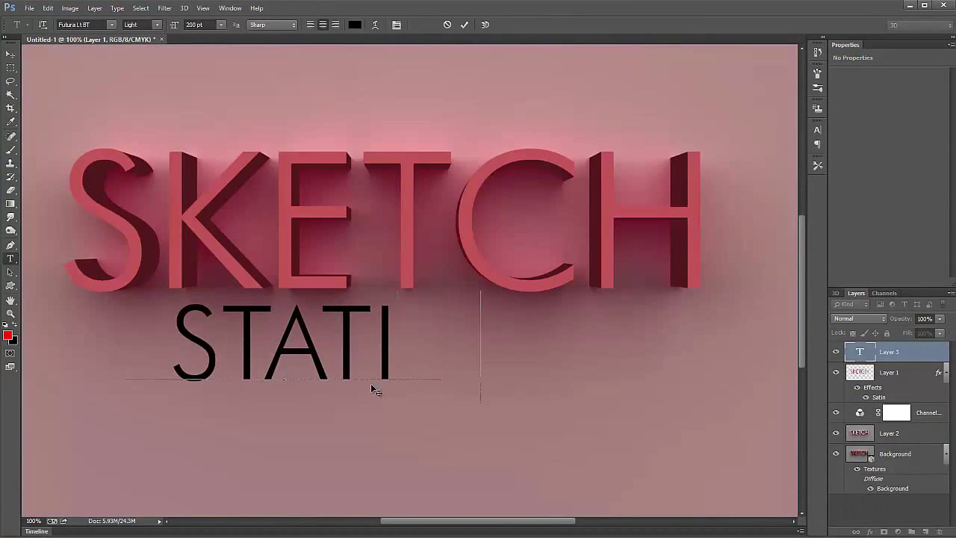
{"action": "type", "text": "ON"}
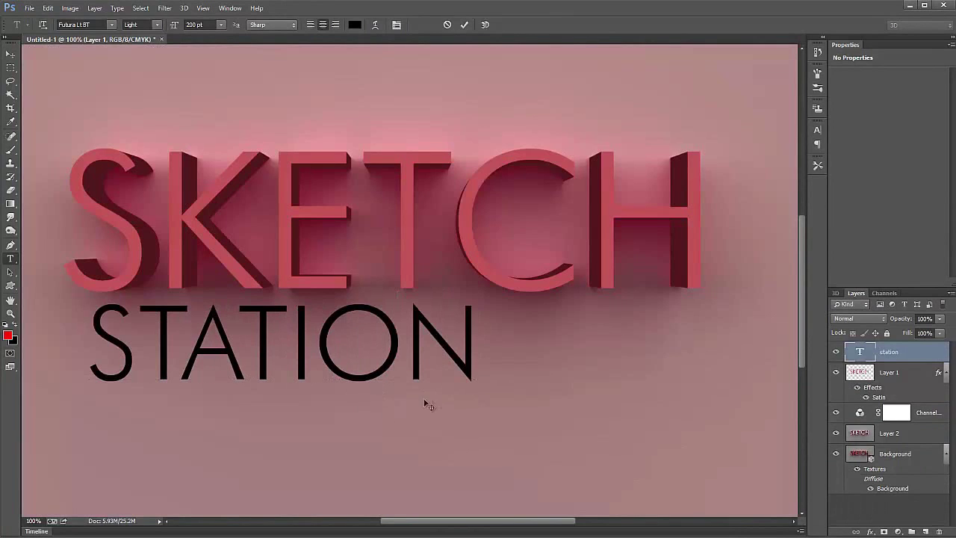
{"action": "key", "text": "ctrl+Return"}
{"action": "left_click_drag", "start_coordinate": [466, 376], "coordinate": [553, 384]}
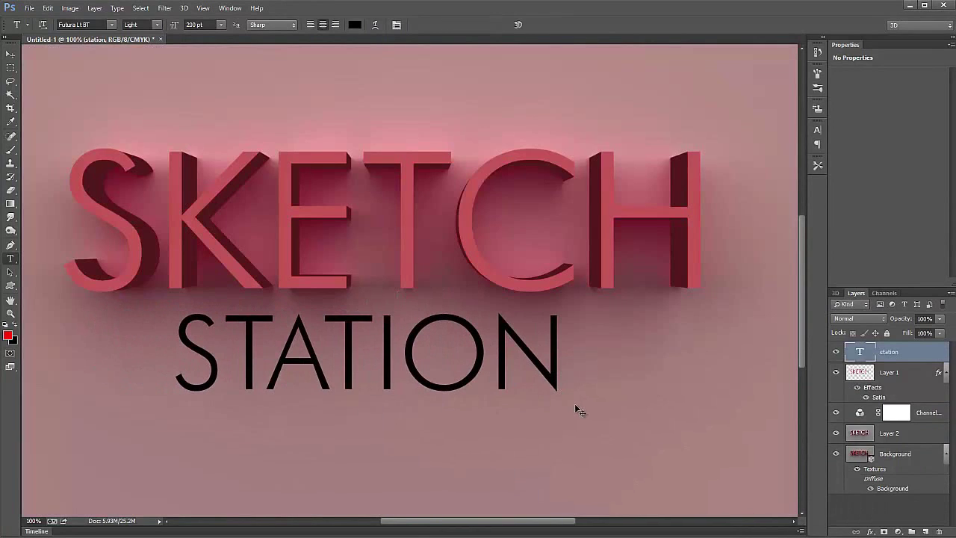
Step: Scale STATION down to about 65% and centre it under SKETCH
{"action": "key", "text": "ctrl+t"}
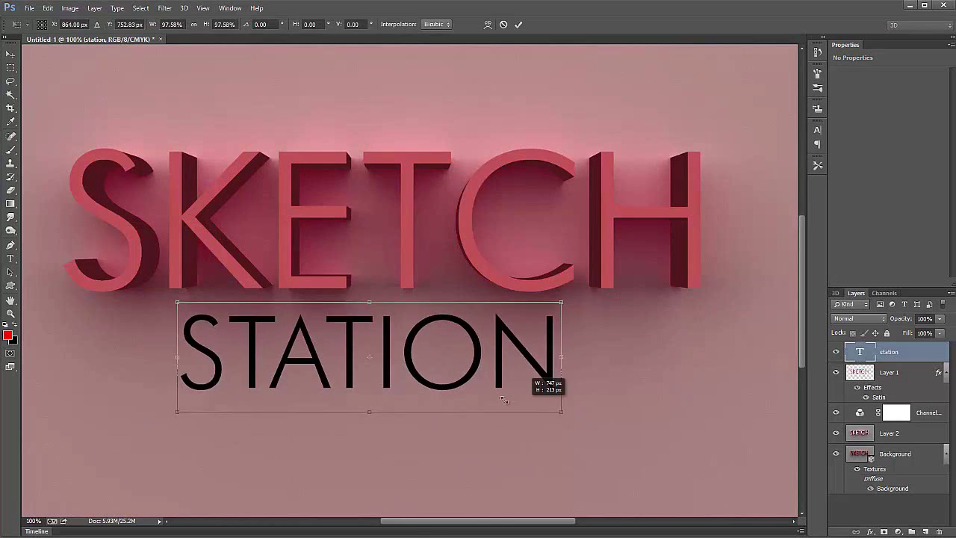
{"action": "left_click_drag", "start_coordinate": [564, 413], "coordinate": [504, 387]}
{"action": "left_click_drag", "start_coordinate": [458, 350], "coordinate": [472, 347]}
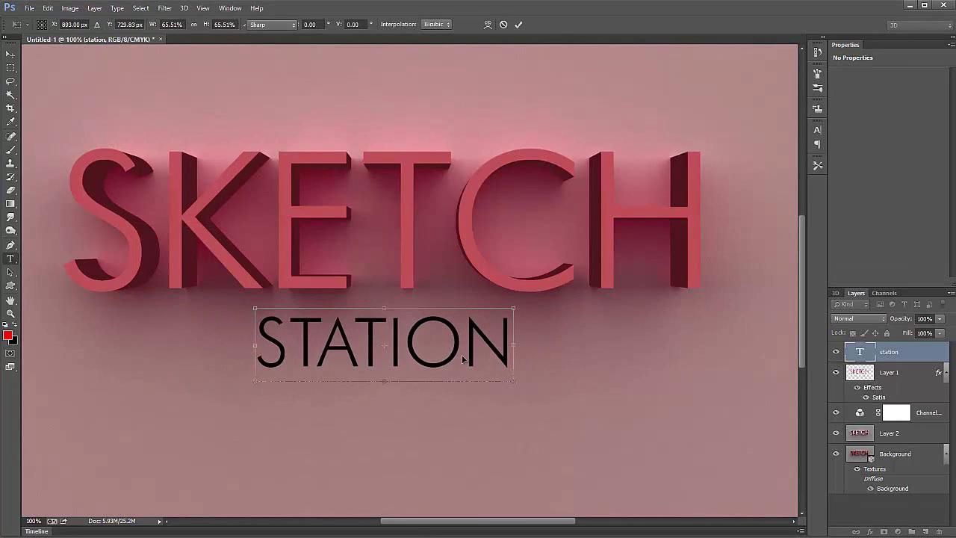
{"action": "key", "text": "t"}
{"action": "key", "text": "Return"}
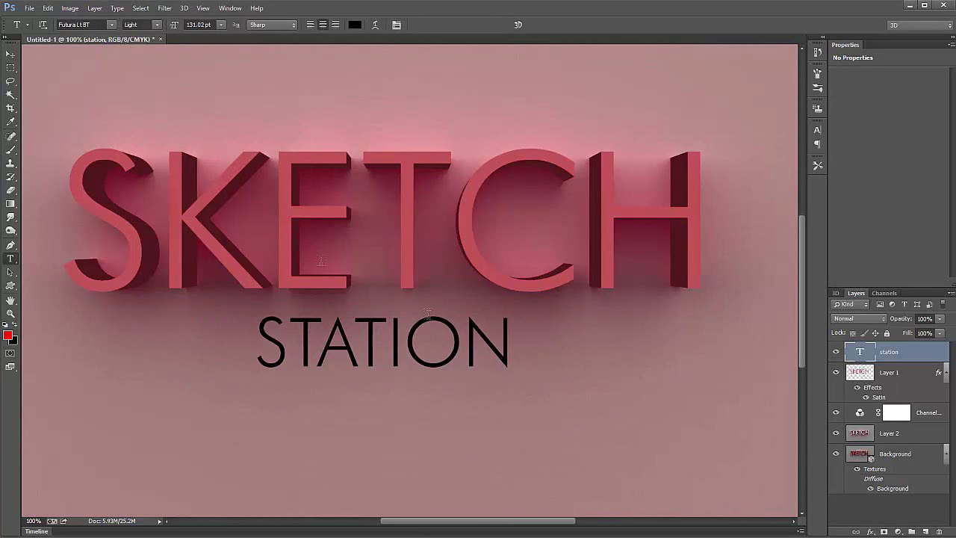
Step: Try Futura XBlk BT on STATION twice, reverting to light Futura Lt BT, then select Layer 1
{"action": "left_click", "coordinate": [112, 26]}
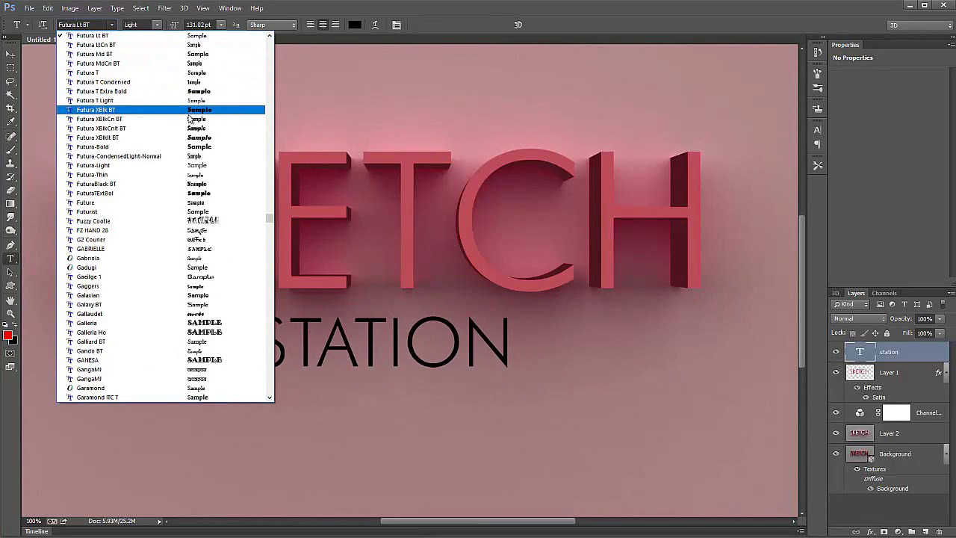
{"action": "left_click", "coordinate": [189, 109]}
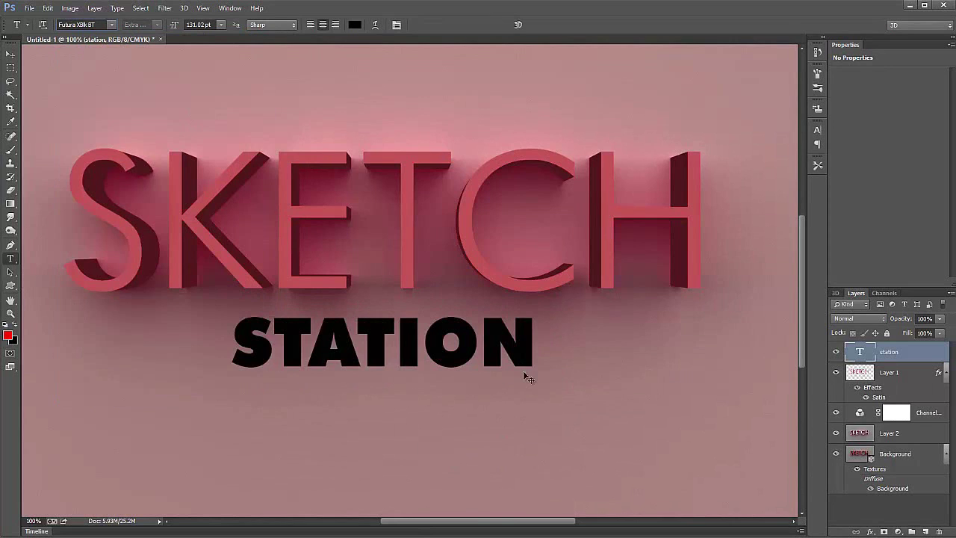
{"action": "key", "text": "ctrl+z"}
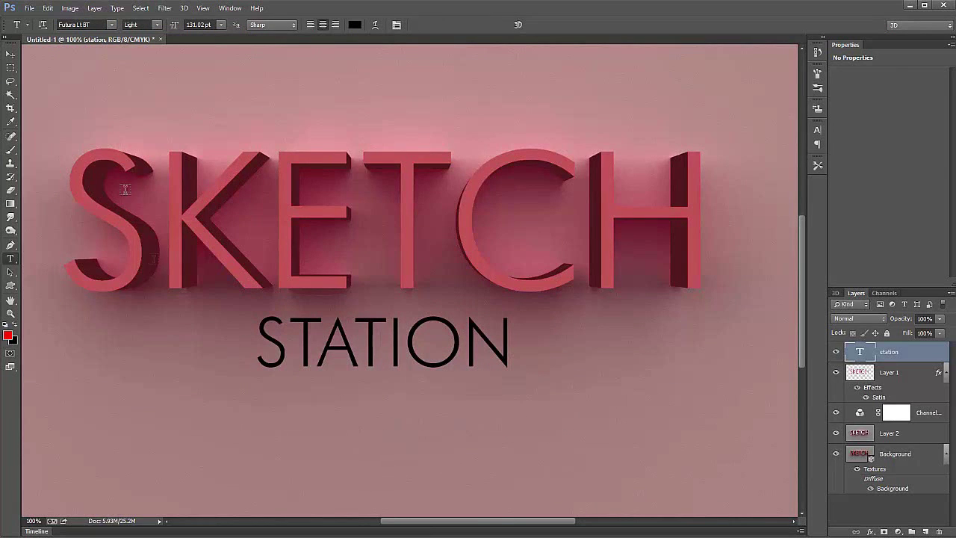
{"action": "left_click", "coordinate": [111, 25]}
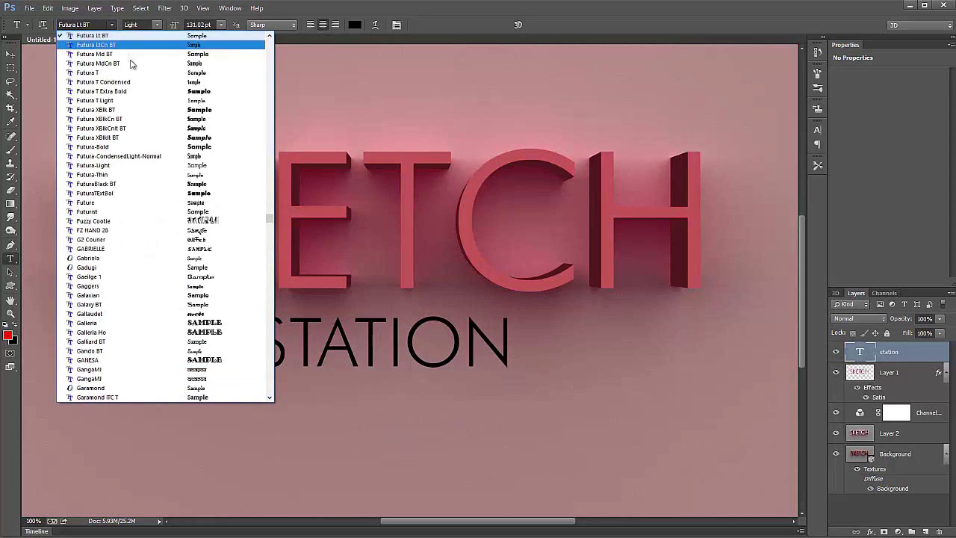
{"action": "left_click", "coordinate": [151, 97]}
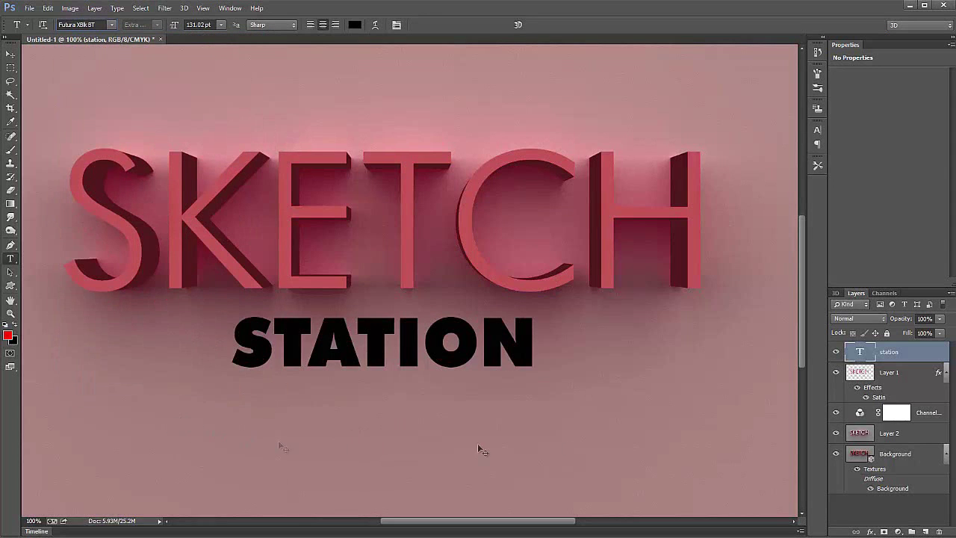
{"action": "key", "text": "ctrl+z"}
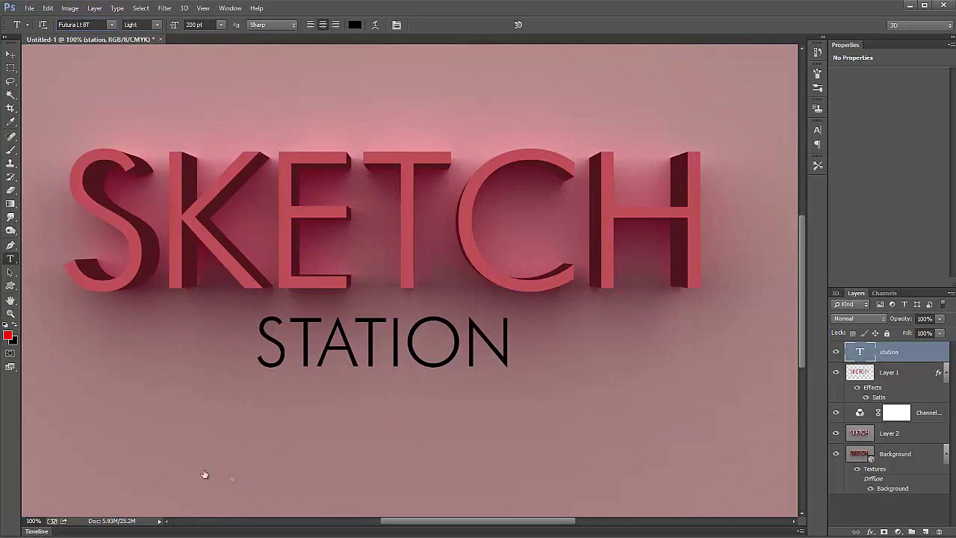
{"action": "key", "text": "alt+bracketleft"}
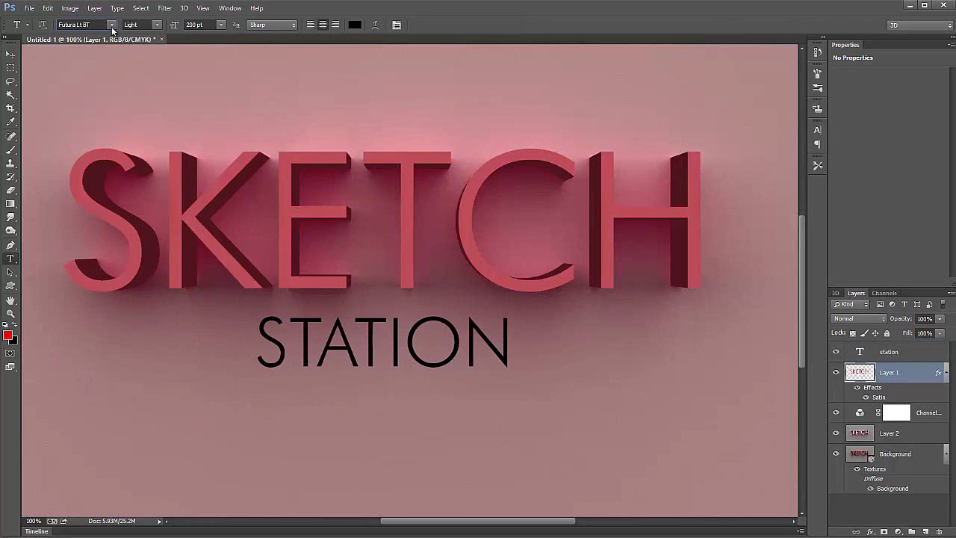
{"action": "left_click", "coordinate": [113, 28]}
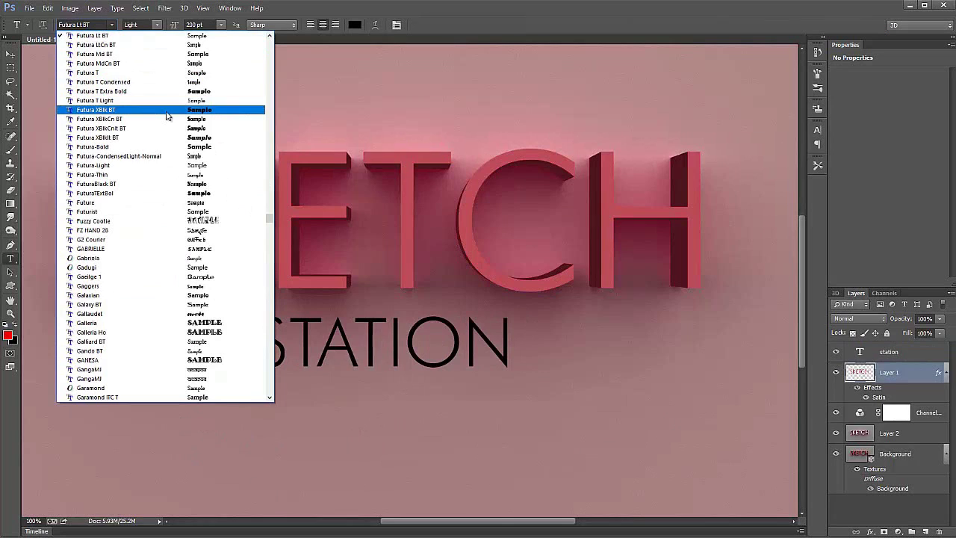